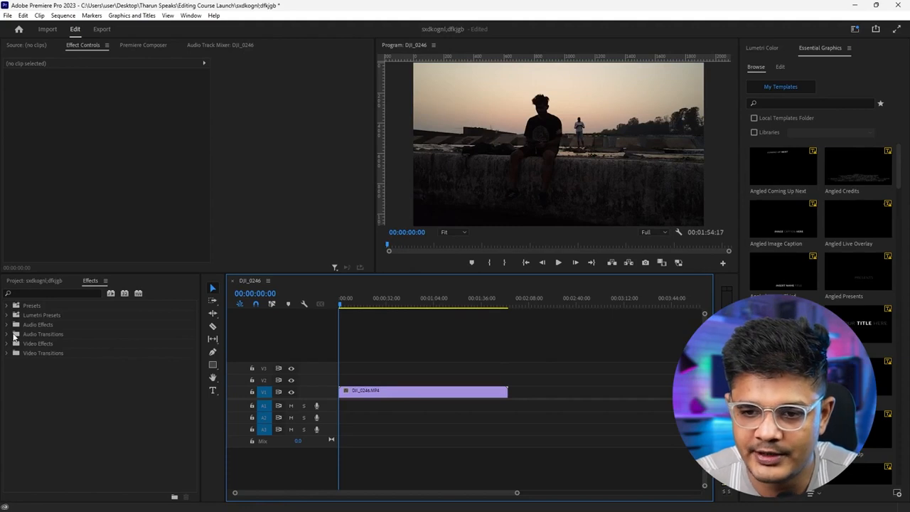
# Step: Apply the Tint effect from the Color Correction video effects to the DJI_0246.MP4 clip
pyautogui.click(11, 343)
pyautogui.click(38, 431)
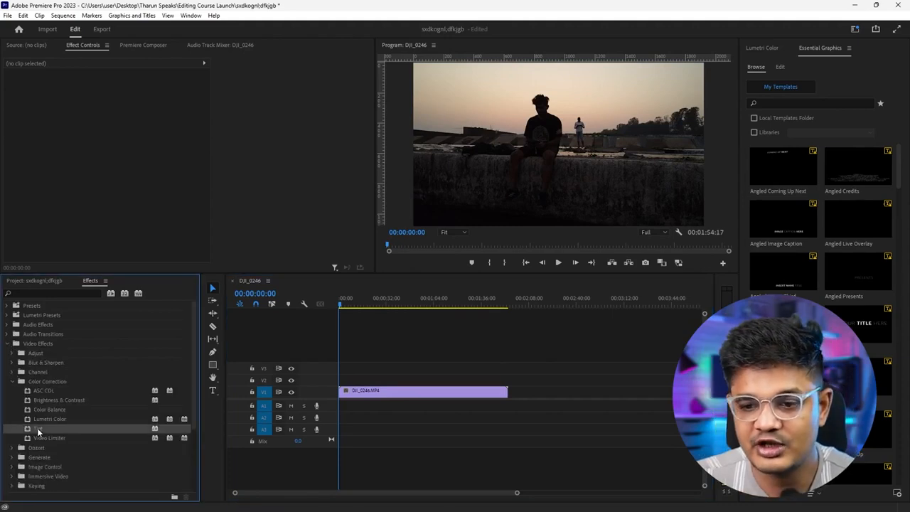
pyautogui.moveTo(39, 431); pyautogui.dragTo(386, 396)
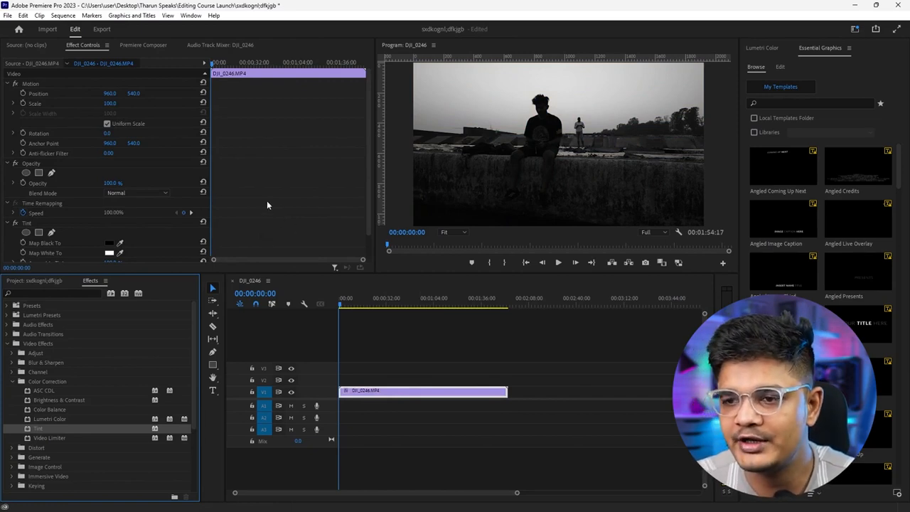
# Step: Set the Tint effect's Map White To colour to the pinkish purple D056E2
pyautogui.scroll(-2, 266, 205)
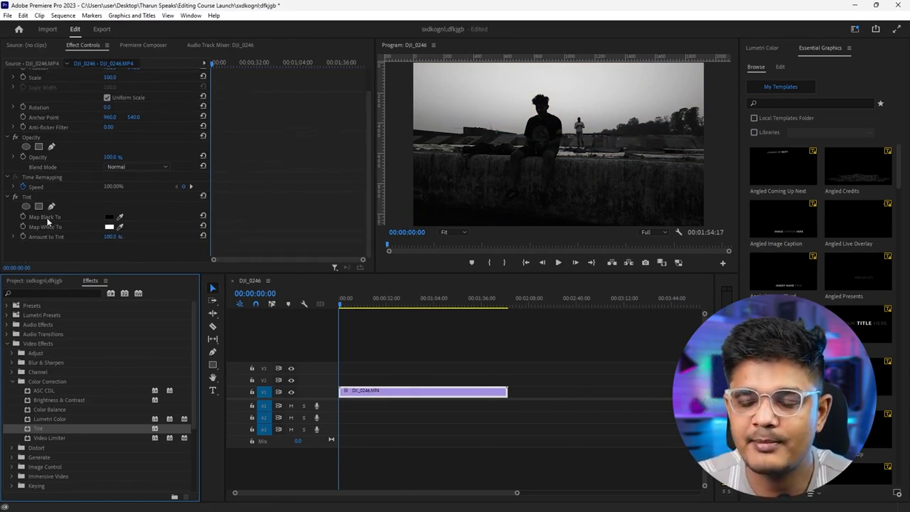
pyautogui.click(109, 228)
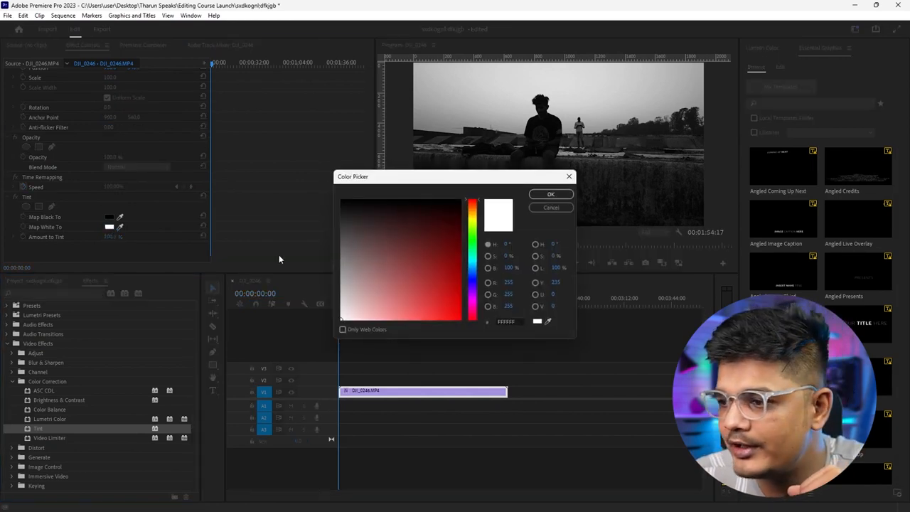
pyautogui.moveTo(471, 284)
pyautogui.mouseDown()
pyautogui.moveTo(472, 302)
pyautogui.moveTo(416, 305)
pyautogui.mouseUp()
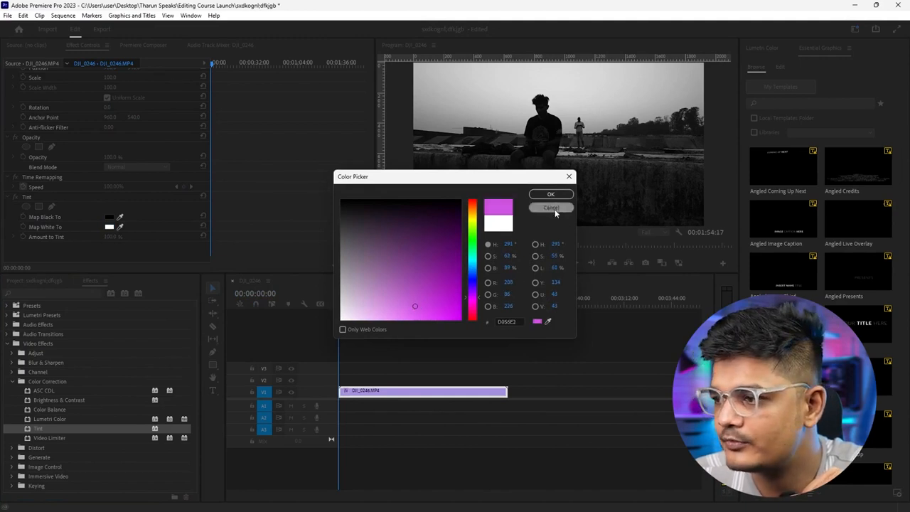
pyautogui.click(550, 194)
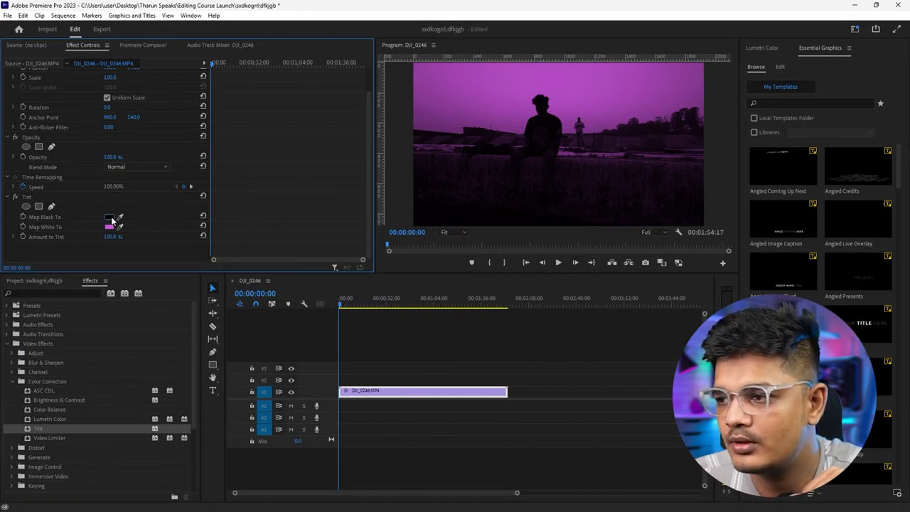
# Step: Set the Tint effect's Map Black To colour to a dark purple
pyautogui.click(111, 216)
pyautogui.click(471, 275)
pyautogui.moveTo(471, 276); pyautogui.dragTo(482, 293)
pyautogui.moveTo(444, 256); pyautogui.dragTo(453, 235)
pyautogui.click(550, 194)
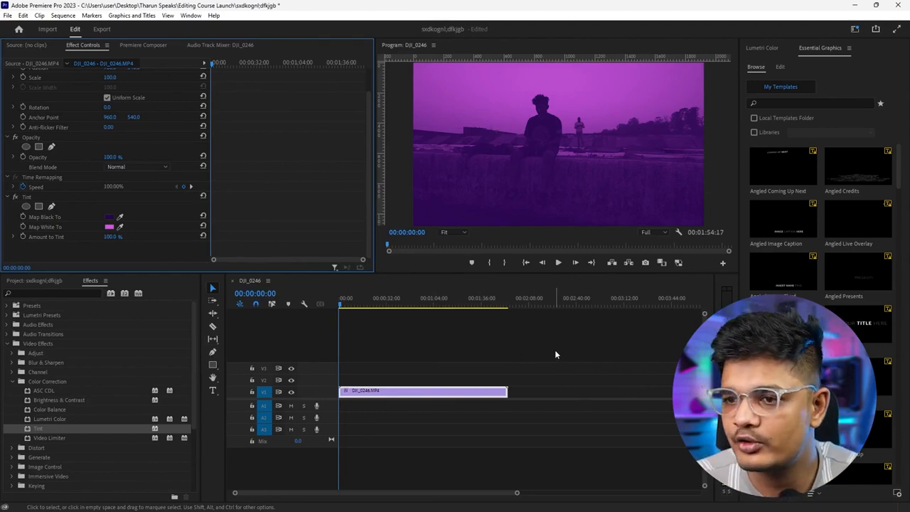
# Step: Change the Tint effect's Map White To colour to a light yellow
pyautogui.click(108, 228)
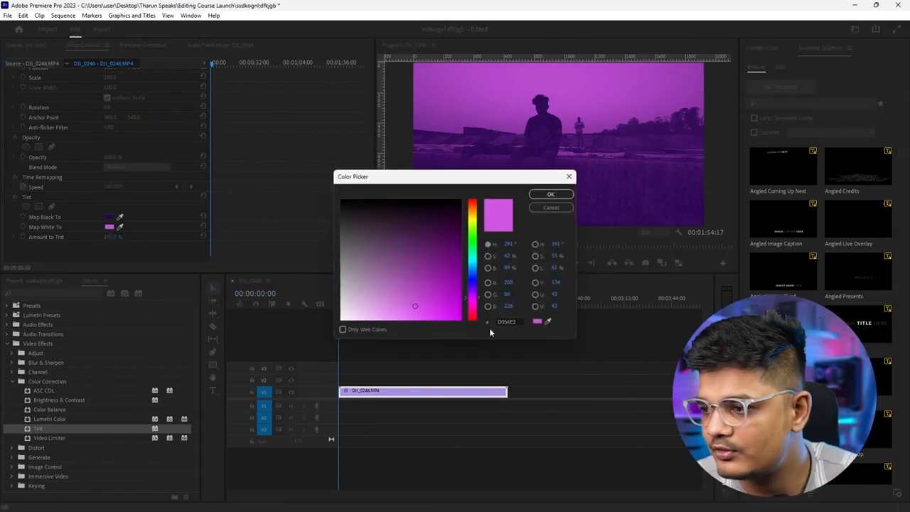
pyautogui.moveTo(472, 247); pyautogui.dragTo(475, 218)
pyautogui.moveTo(412, 303); pyautogui.dragTo(403, 306)
pyautogui.click(552, 195)
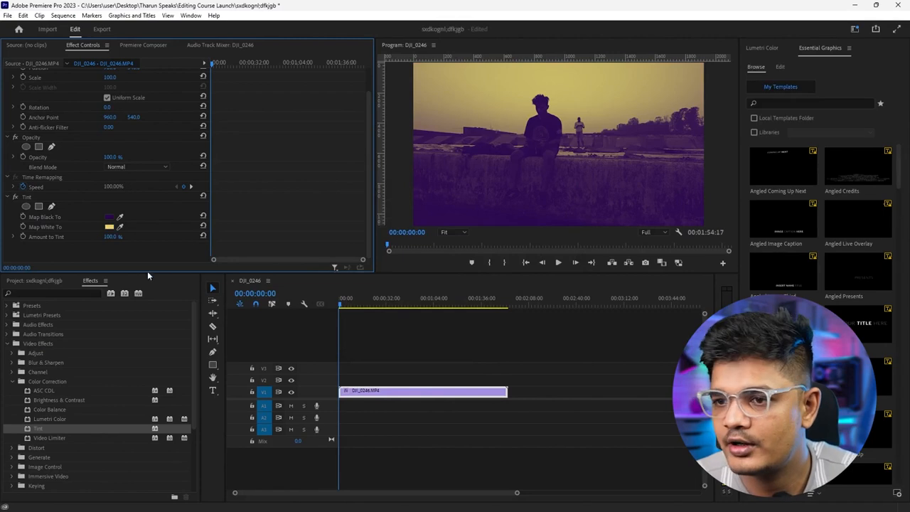
# Step: Shift the Tint effect's Map Black To colour to the dark blue 0E064E
pyautogui.click(109, 218)
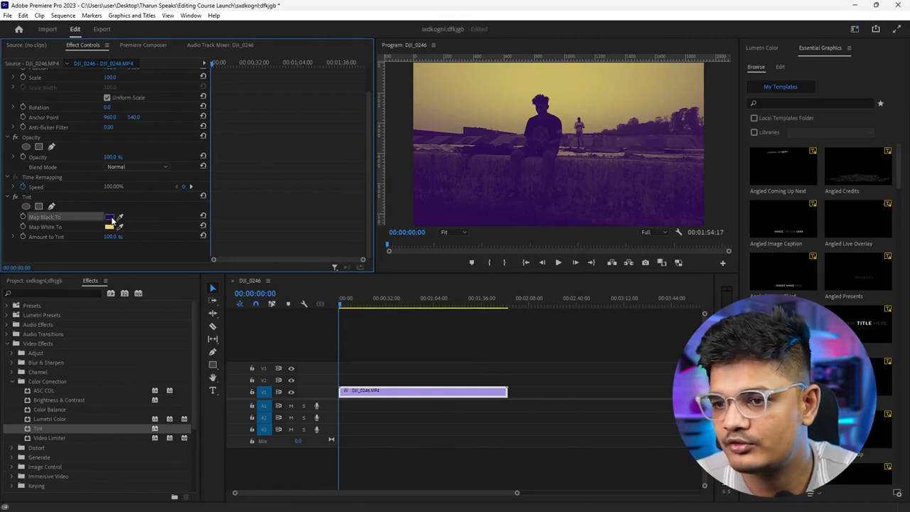
pyautogui.moveTo(476, 287); pyautogui.dragTo(477, 284)
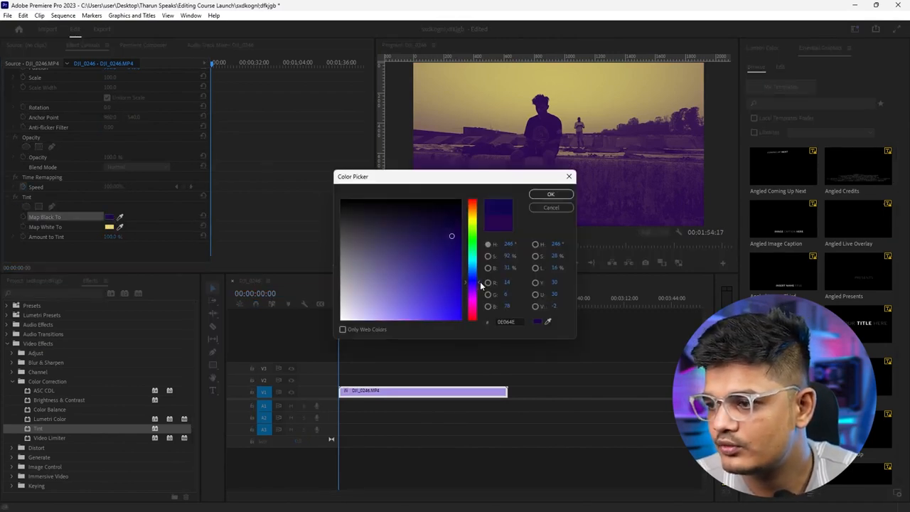
pyautogui.click(546, 195)
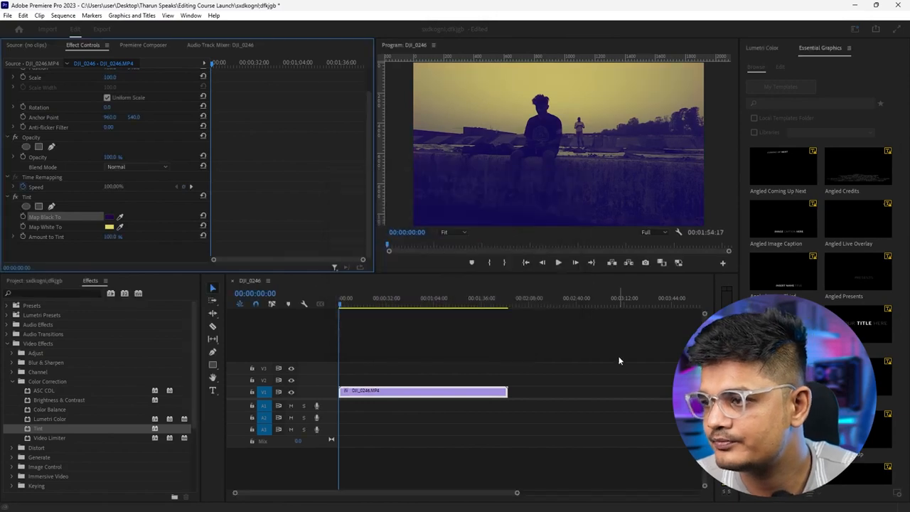
# Step: Reselect the DJI_0246.MP4 clip and delete its Tint effect
pyautogui.click(564, 387)
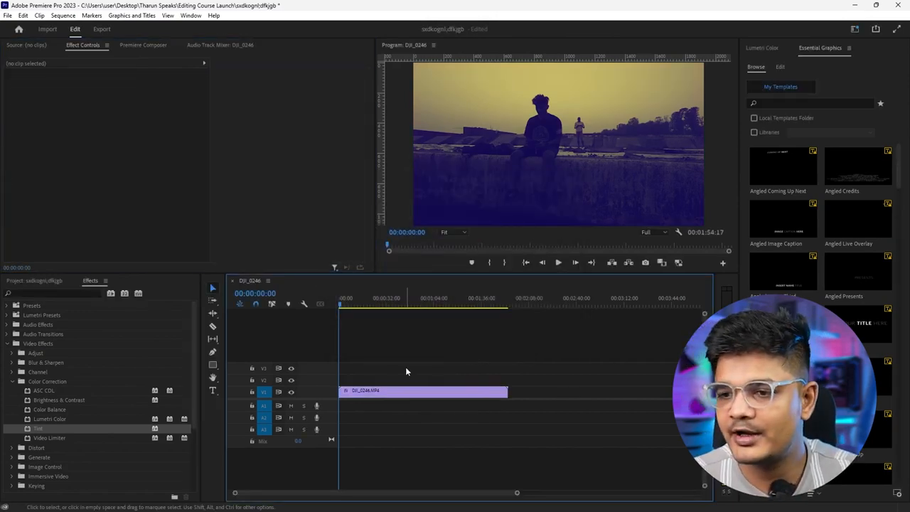
pyautogui.click(403, 391)
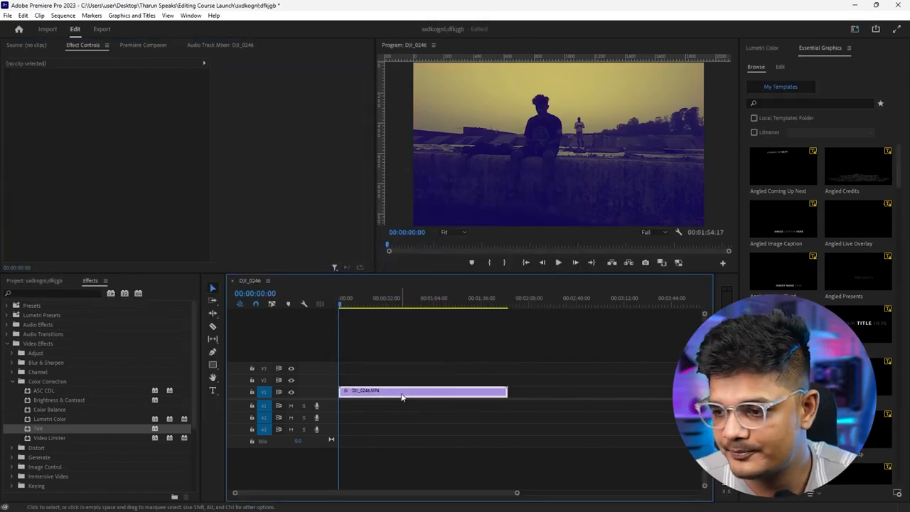
pyautogui.click(406, 421)
pyautogui.click(405, 391)
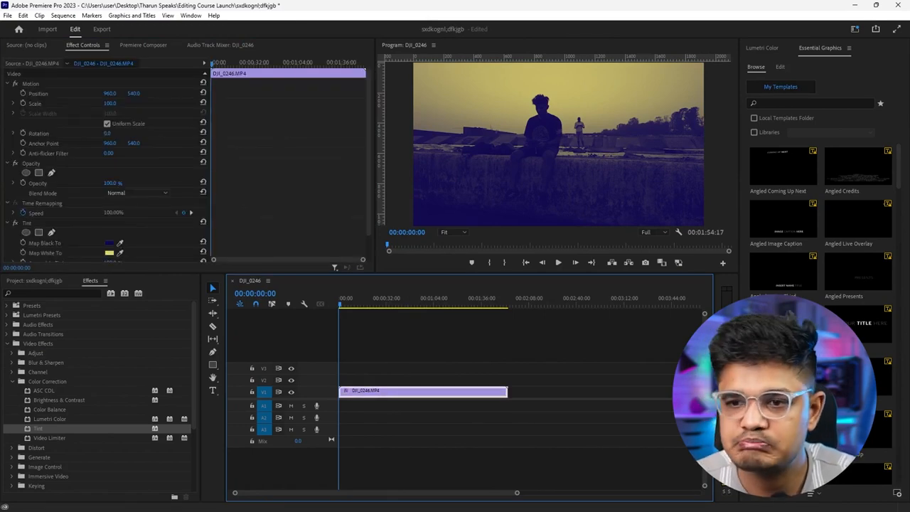
pyautogui.click(30, 223)
pyautogui.press('Delete')
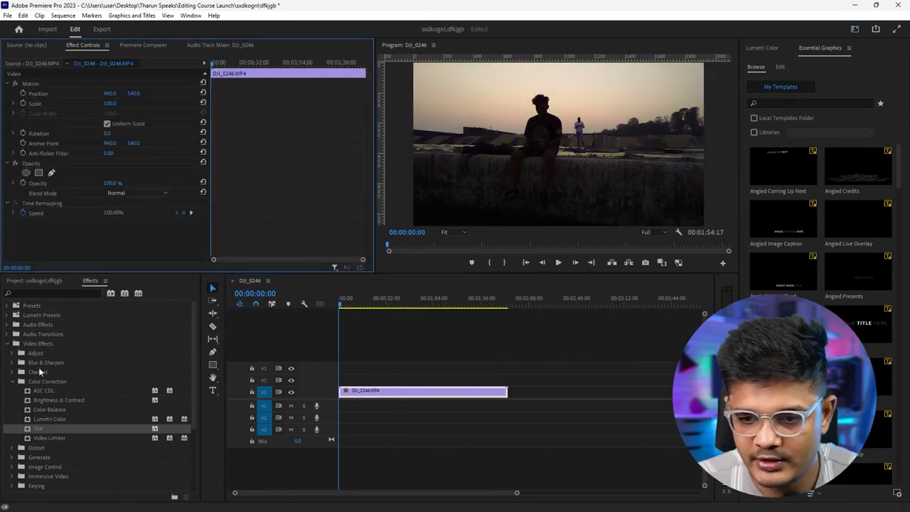
# Step: Apply the Lens Distortion effect from the Distort video effects to the selected DJI_0246.MP4 clip
pyautogui.scroll(-3, 12, 384)
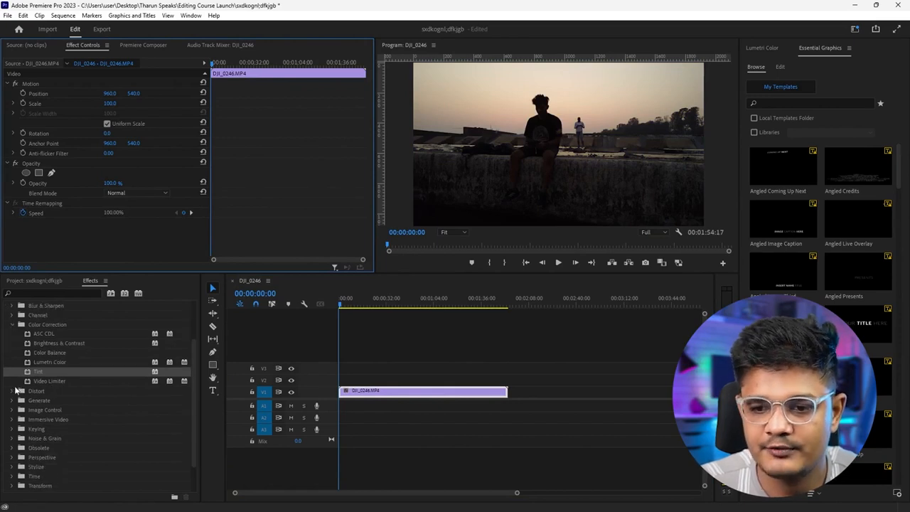
pyautogui.click(12, 391)
pyautogui.scroll(-3, 76, 386)
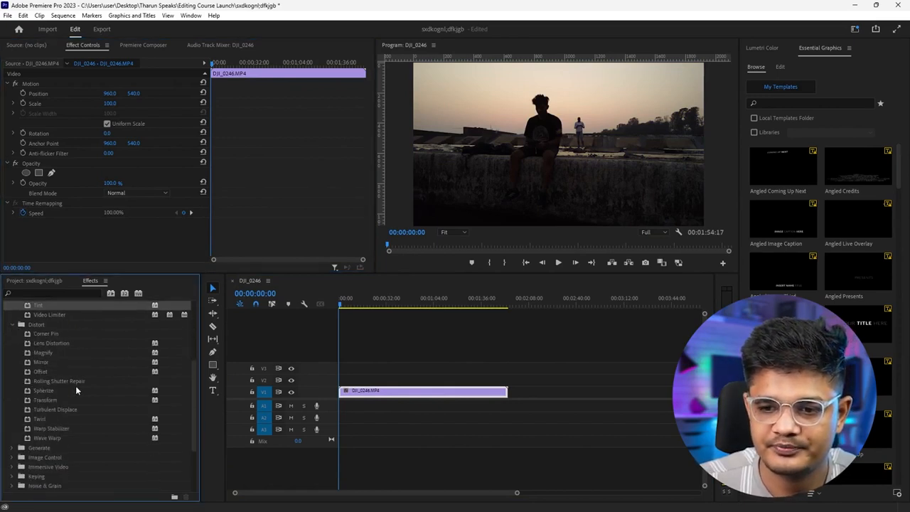
pyautogui.moveTo(51, 342); pyautogui.dragTo(74, 229)
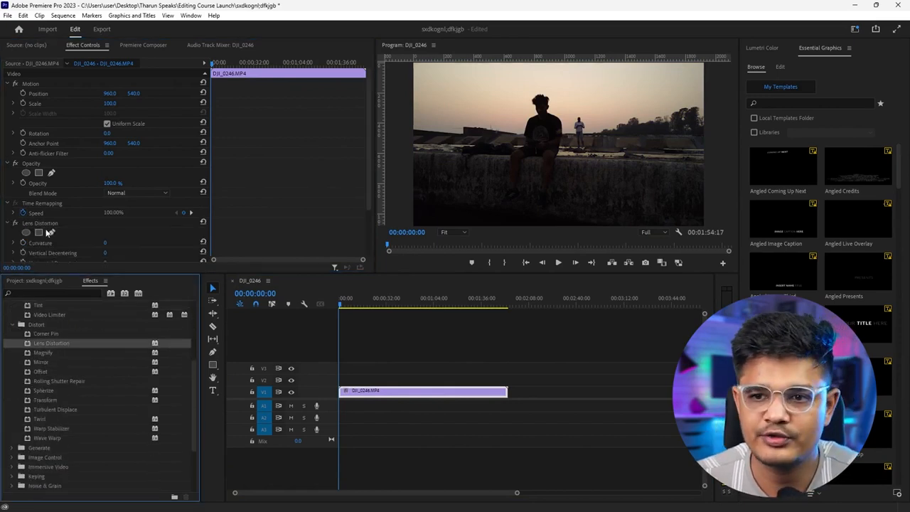
# Step: Adjust Lens Distortion to about Curvature -28, Vertical Decentering -14, Horizontal Decentering 10, Vertical Prism FX 13 and Horizontal Prism FX -18
pyautogui.scroll(-2, 121, 217)
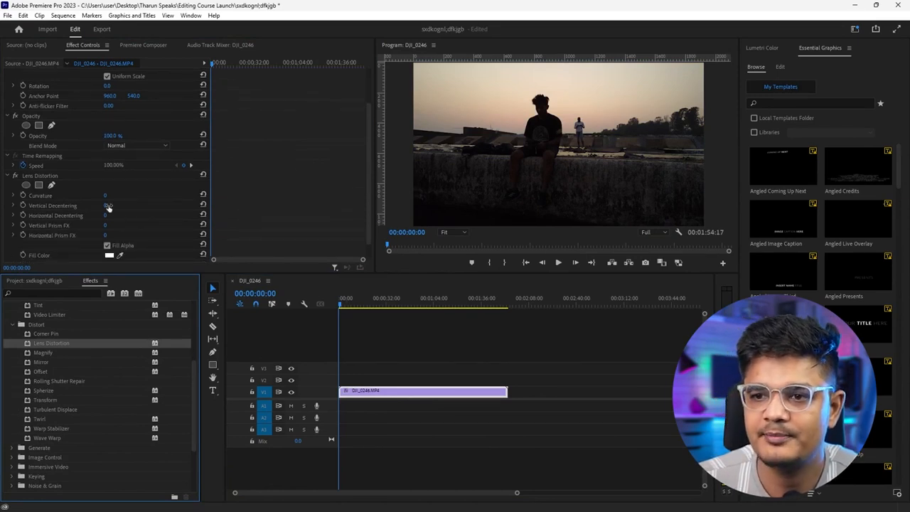
pyautogui.moveTo(105, 194); pyautogui.dragTo(94, 235)
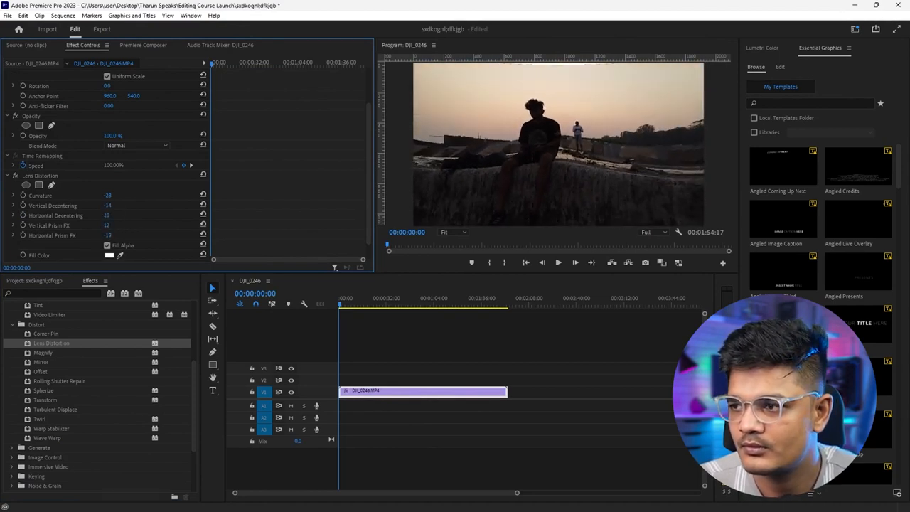
pyautogui.scroll(-1, 196, 216)
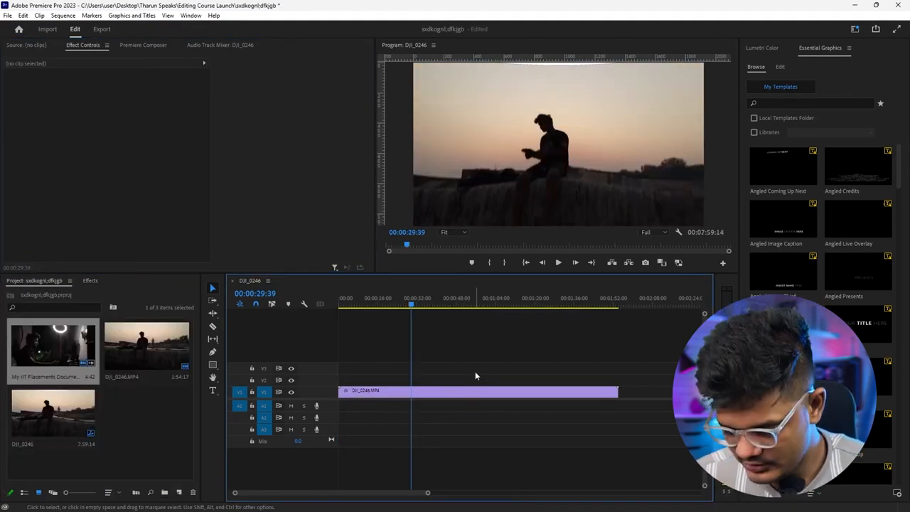
# Step: Go to the start of the My IIT Placements Documentary clip in the sequence and play it
pyautogui.press('Down')
pyautogui.press('Down')
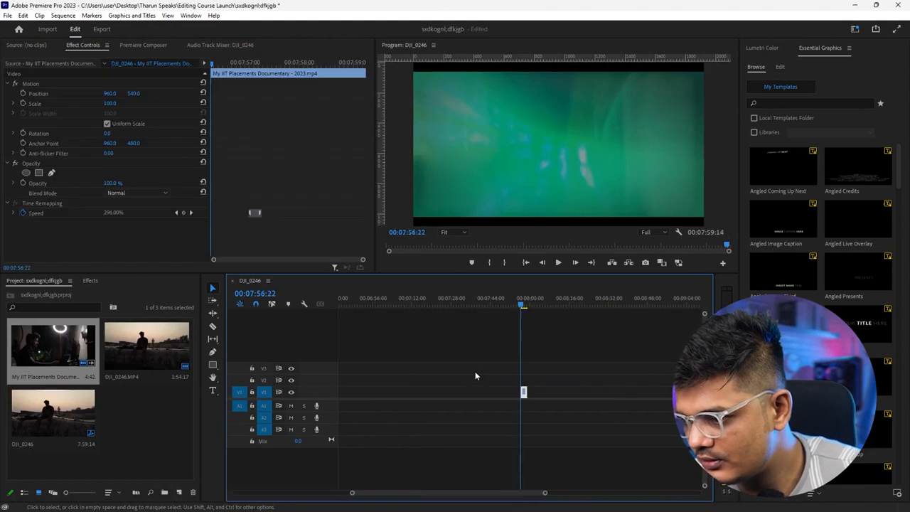
pyautogui.scroll(3, 526, 395)
pyautogui.scroll(-3, 523, 395)
pyautogui.scroll(5, 516, 395)
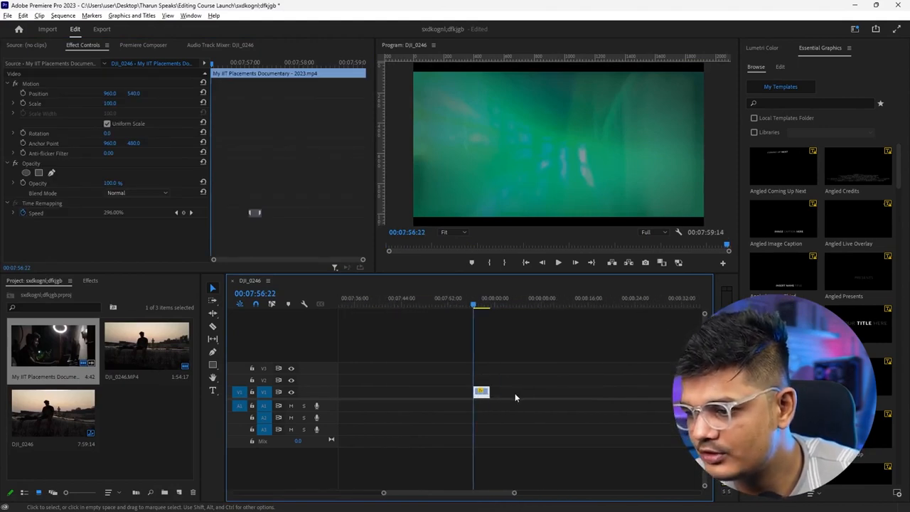
pyautogui.scroll(2, 520, 402)
pyautogui.press('space')
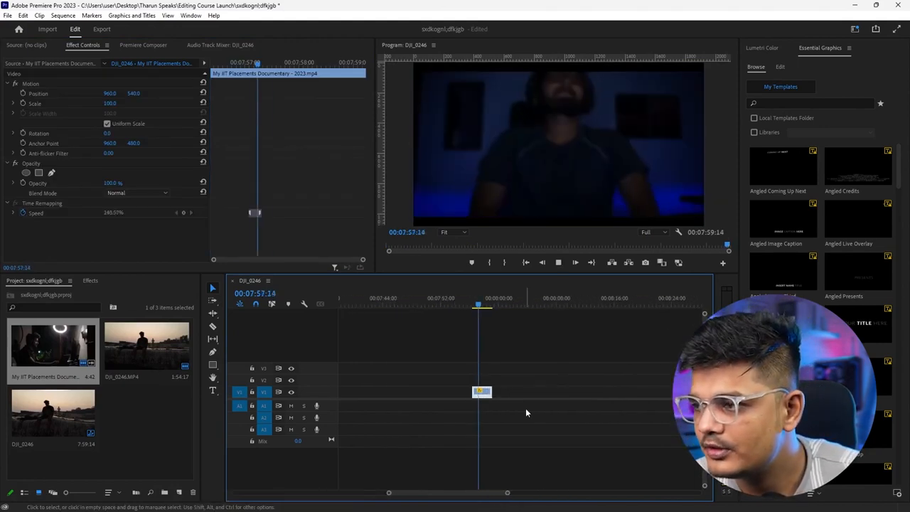
pyautogui.press('space')
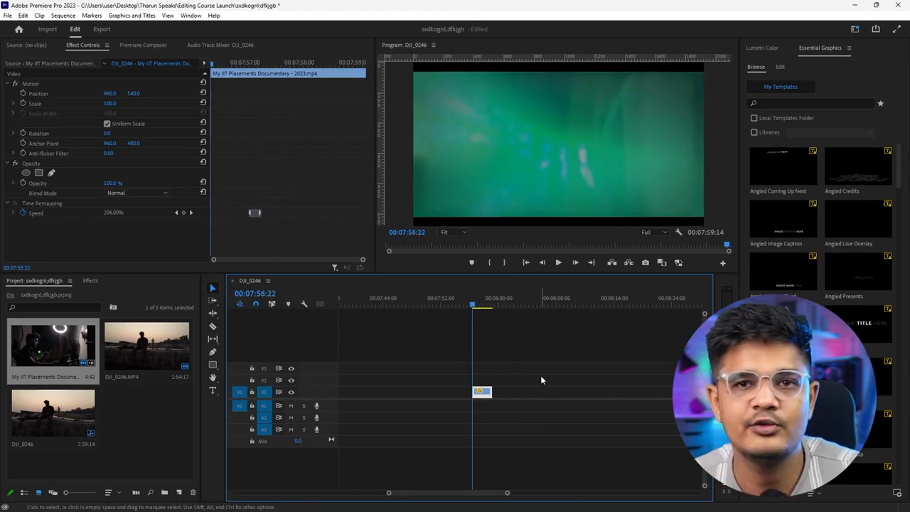
# Step: Replay the documentary clip from its start several times to examine its lens-distortion transition
pyautogui.press('space')
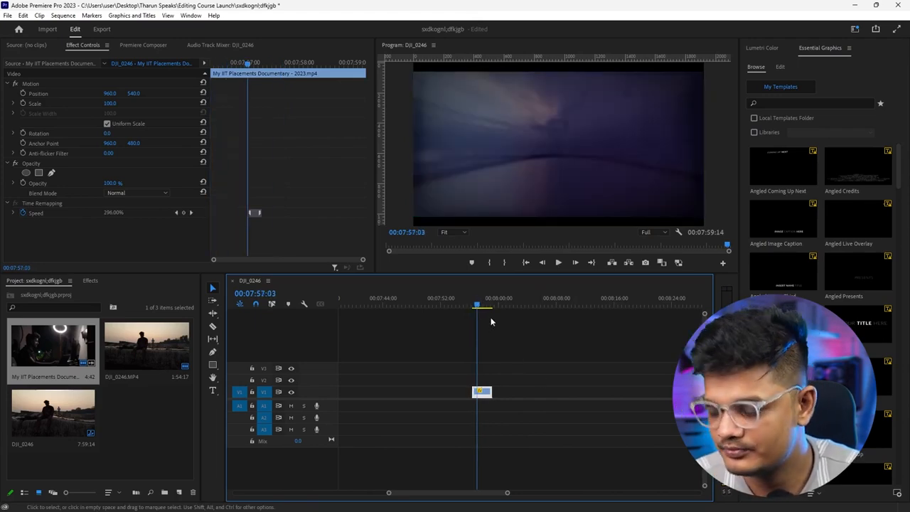
pyautogui.press('Up')
pyautogui.press('space')
pyautogui.press('space')
pyautogui.scroll(2, 480, 376)
pyautogui.scroll(1, 481, 376)
pyautogui.press('Up')
pyautogui.press('space')
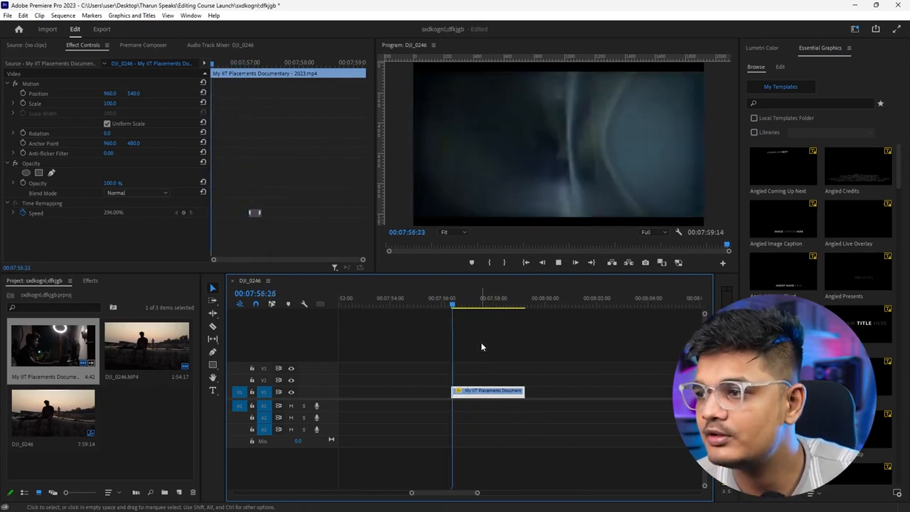
pyautogui.press('space')
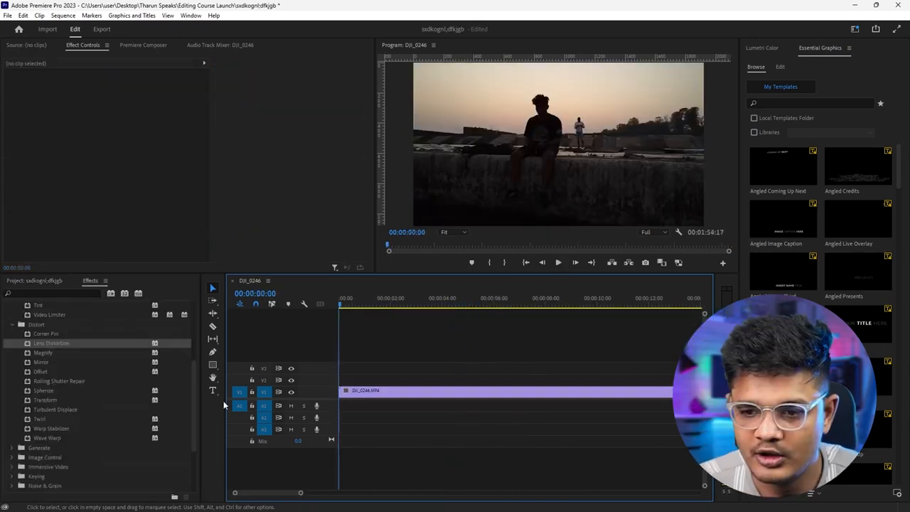
# Step: Remove the DJI_0246.MP4 clip from the timeline
pyautogui.click(54, 352)
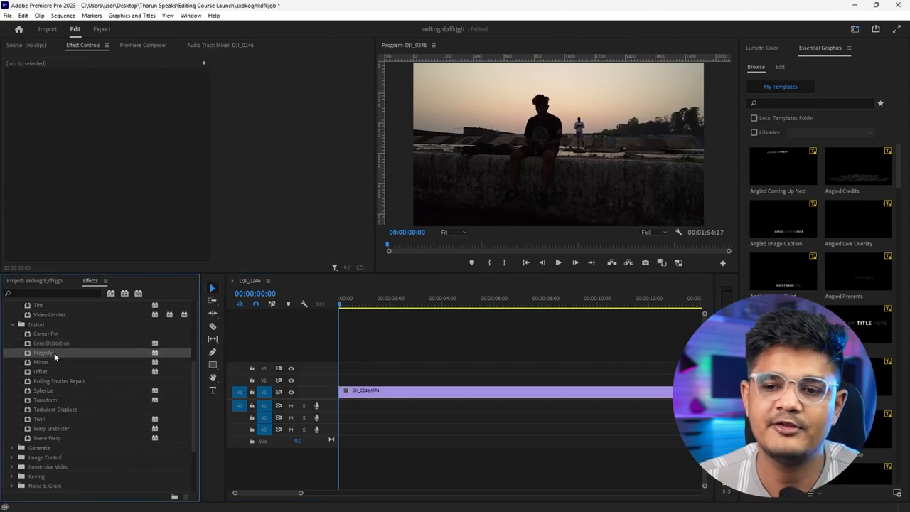
pyautogui.click(363, 393)
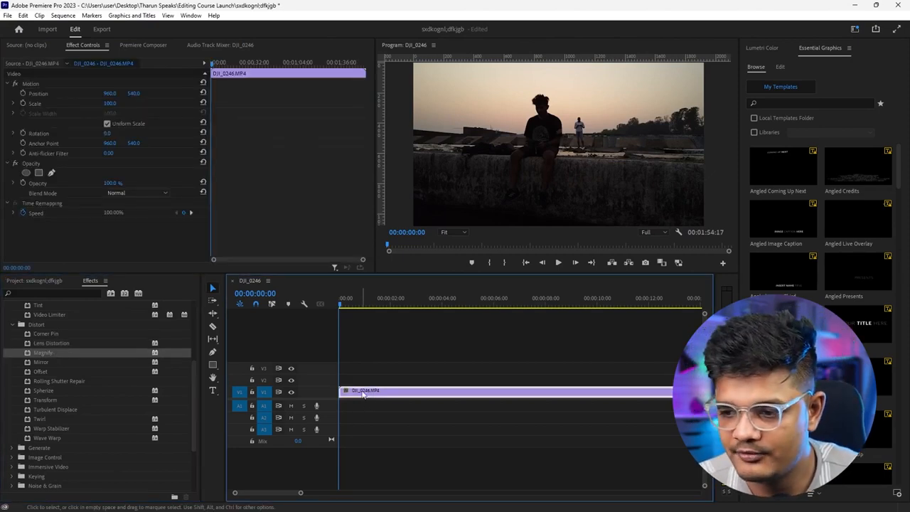
pyautogui.press('Delete')
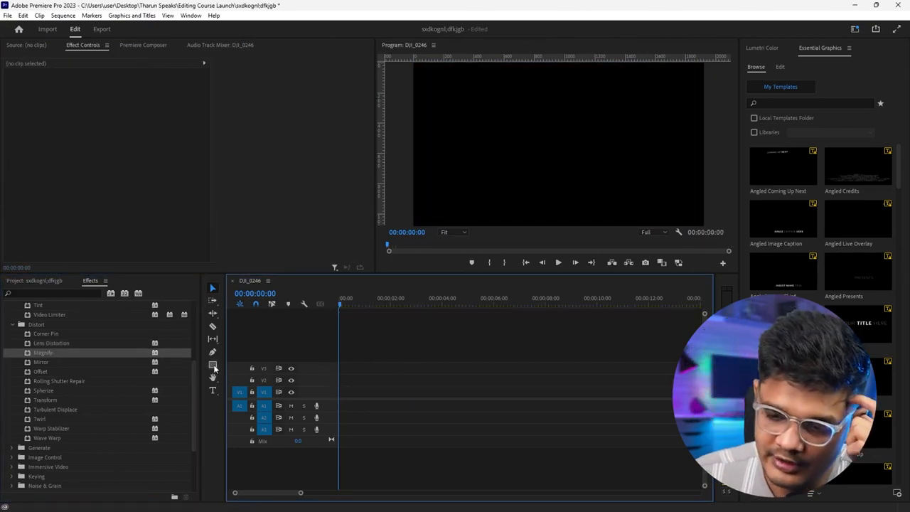
pyautogui.hotkey('ctrl', 'z')
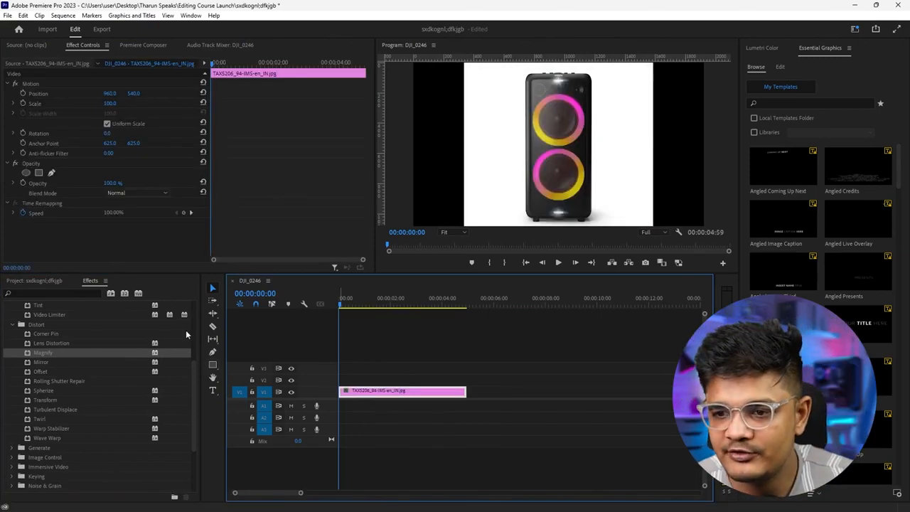
# Step: Apply the Magnify effect to the TAX5206_94-IMS-en_IN.jpg clip and bring its effect settings into view
pyautogui.moveTo(43, 352); pyautogui.dragTo(381, 394)
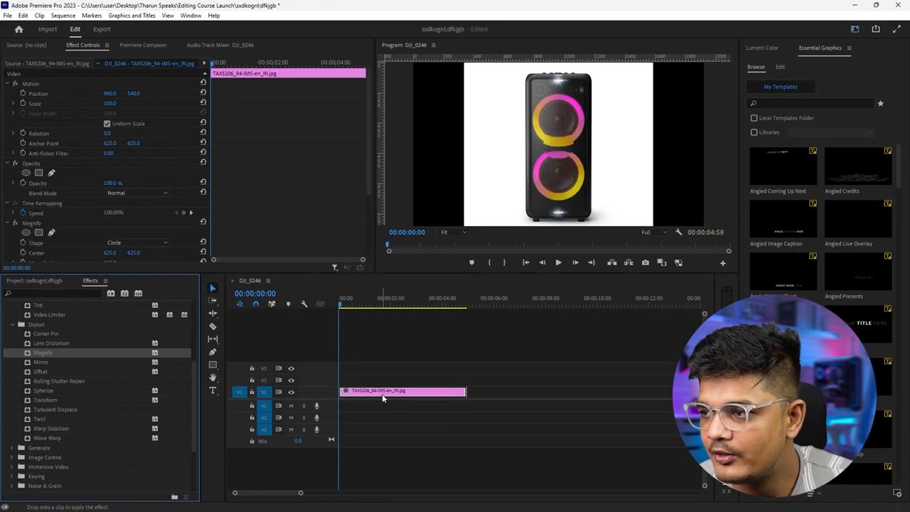
pyautogui.click(44, 220)
pyautogui.scroll(-4, 94, 212)
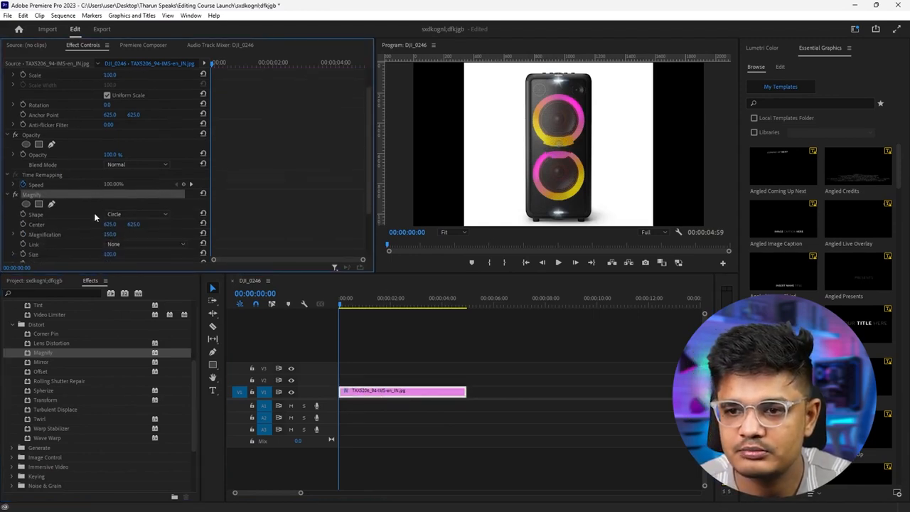
# Step: Position the Magnify circle over the speaker's upper driver, centred at about 620, 457, and enlarge its size to 177
pyautogui.click(48, 157)
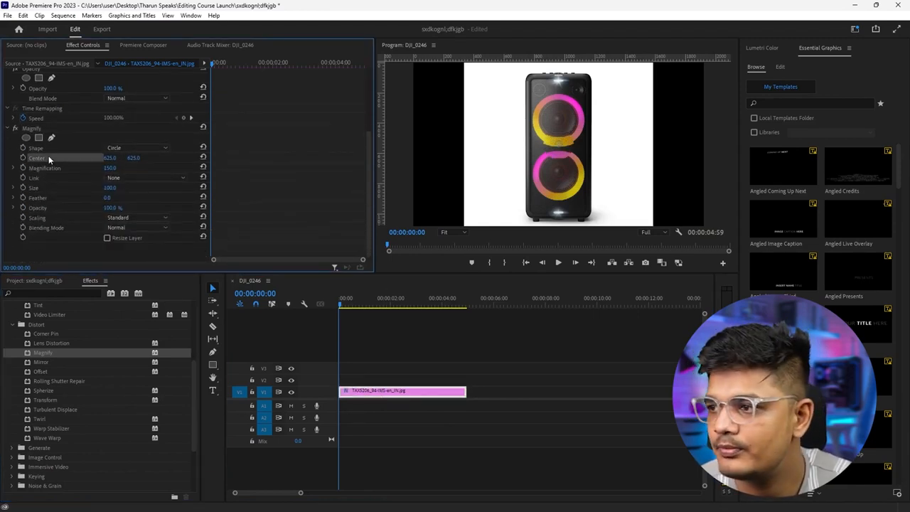
pyautogui.moveTo(558, 143); pyautogui.dragTo(558, 121)
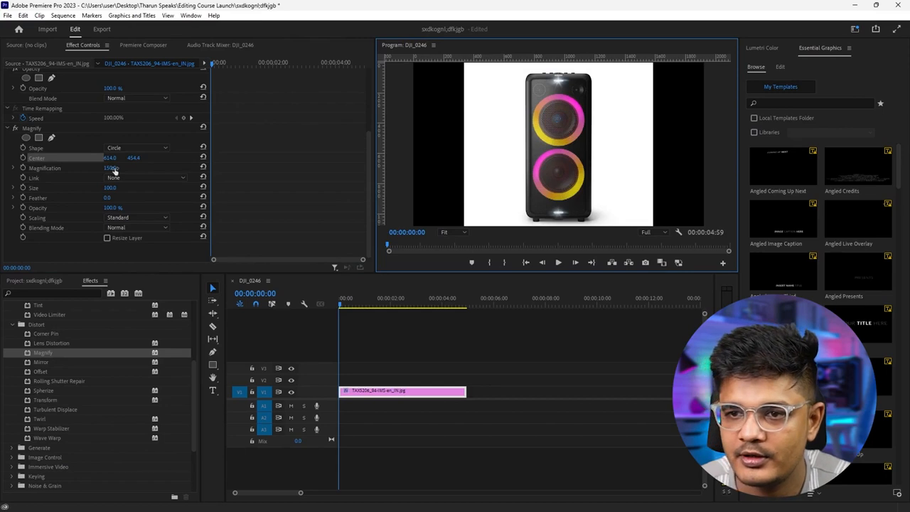
pyautogui.moveTo(110, 189); pyautogui.dragTo(158, 189)
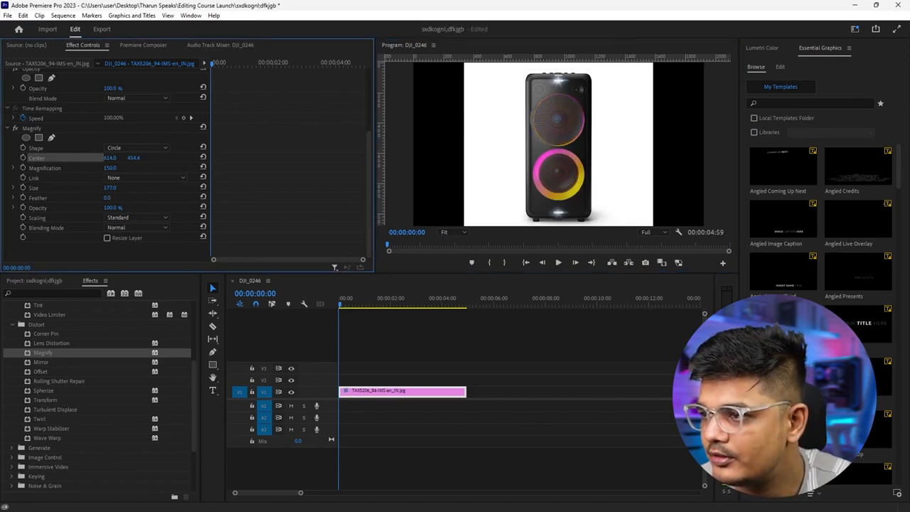
pyautogui.click(557, 122)
pyautogui.moveTo(558, 122); pyautogui.dragTo(557, 124)
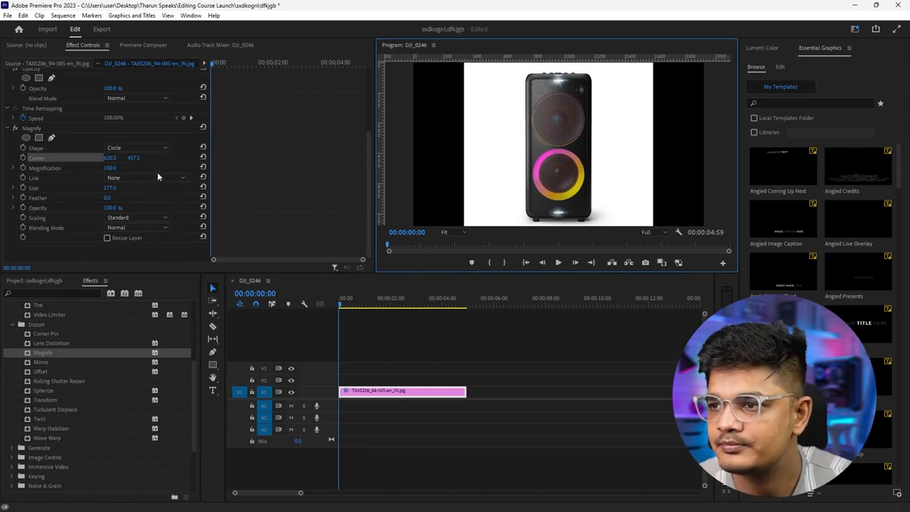
# Step: Refine the Magnify circle with size 196, centre about 623, 464, and a stronger magnification of the upper driver
pyautogui.moveTo(108, 169); pyautogui.dragTo(180, 188)
pyautogui.moveTo(558, 118); pyautogui.dragTo(558, 119)
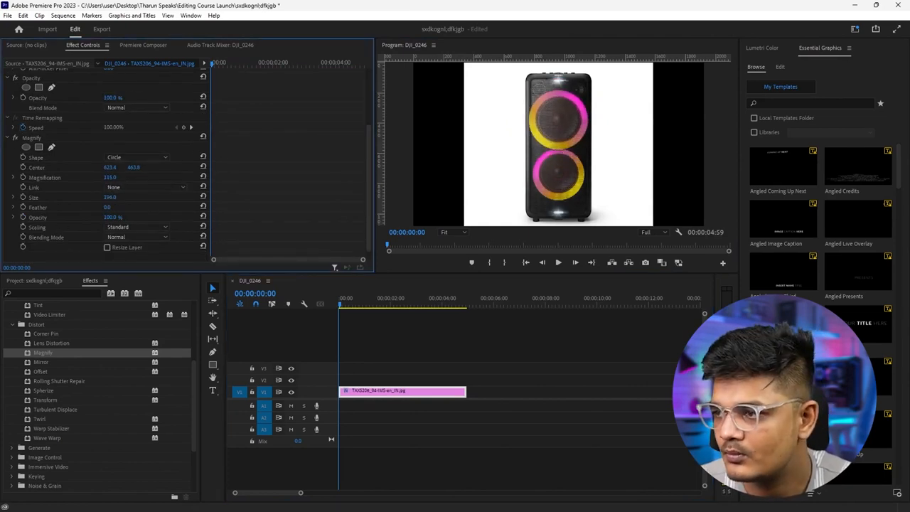
pyautogui.scroll(-3, 79, 206)
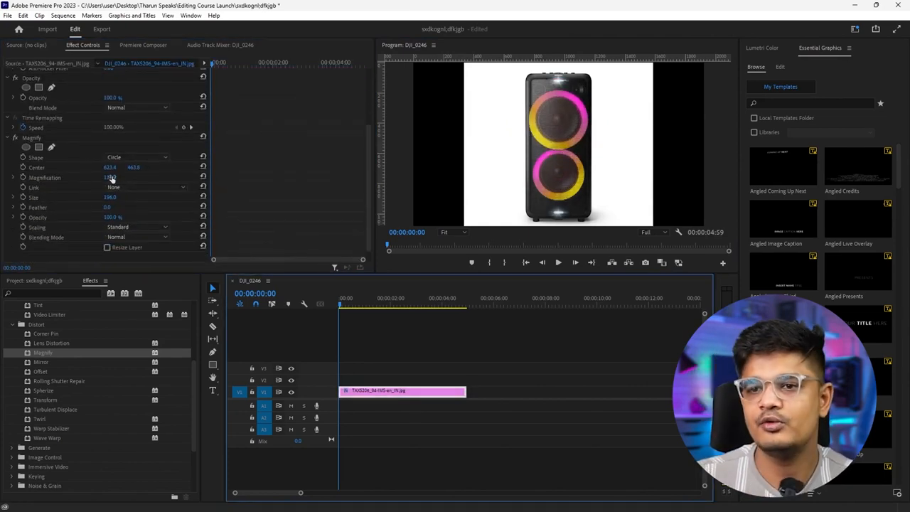
pyautogui.moveTo(110, 178); pyautogui.dragTo(152, 178)
pyautogui.click(424, 359)
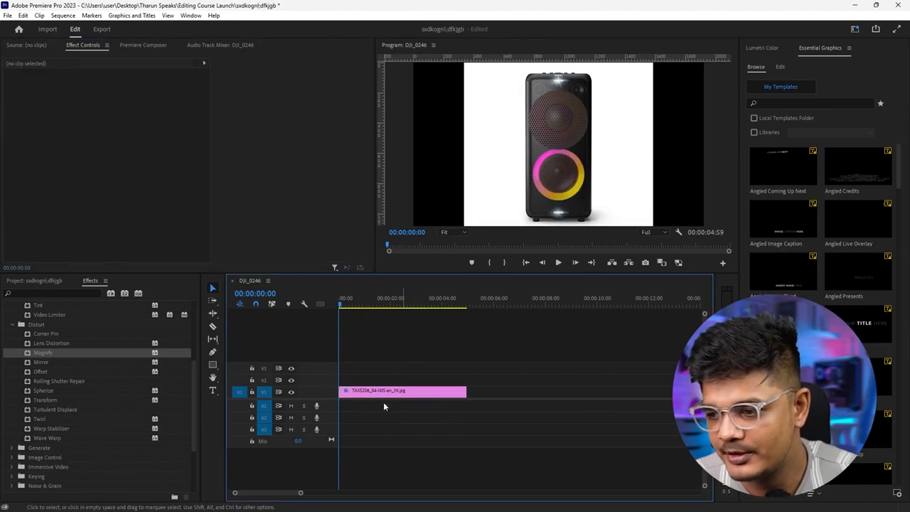
# Step: Replace the TAX5206_94-IMS-en_IN.jpg clip in the timeline with the DJI_0246.MP4 footage
pyautogui.click(370, 396)
pyautogui.press('Delete')
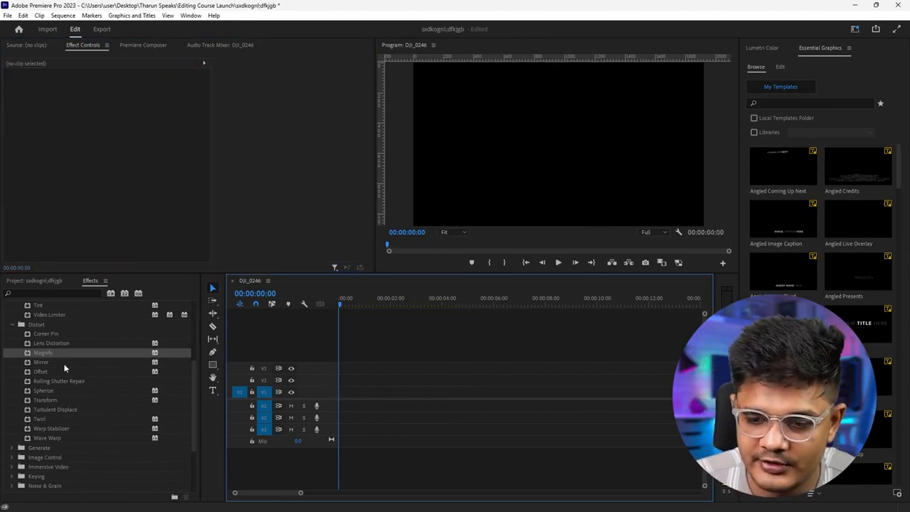
pyautogui.scroll(-2, 64, 370)
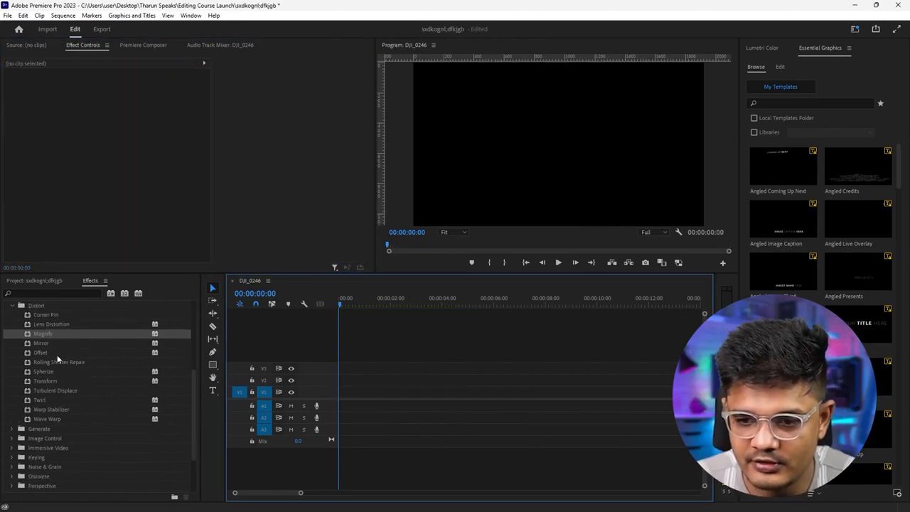
pyautogui.click(48, 379)
pyautogui.click(34, 279)
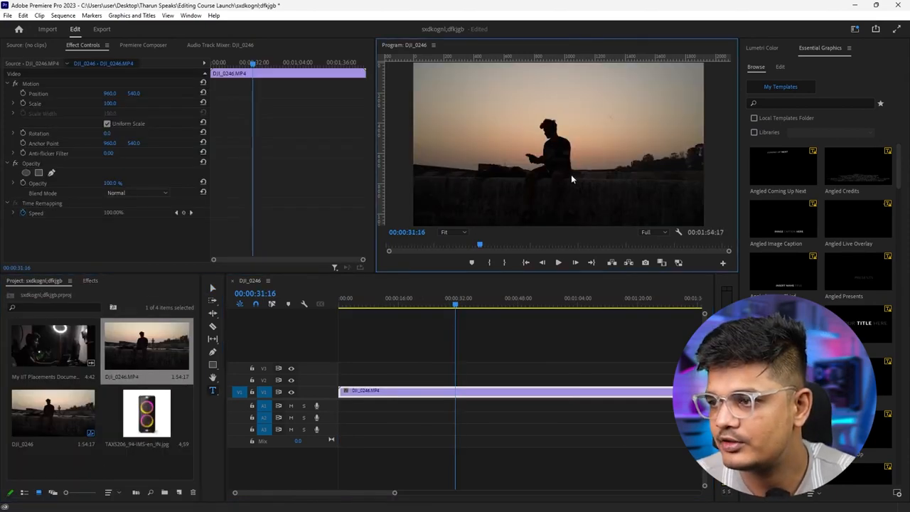
# Step: Add a text title reading "Tharunspeaks.in" over the DJI_0246.MP4 footage at 00:00:31:16
pyautogui.click(545, 136)
pyautogui.write('Tharunspea')
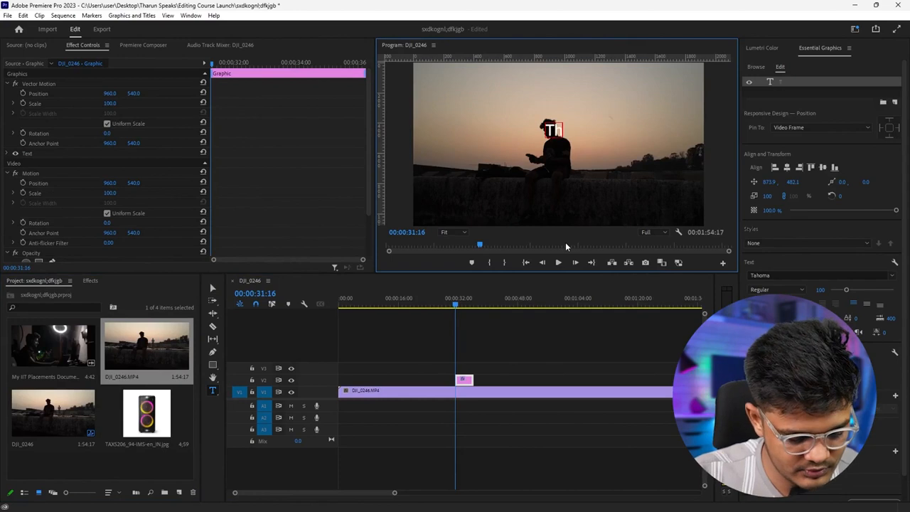
pyautogui.write('ks.in')
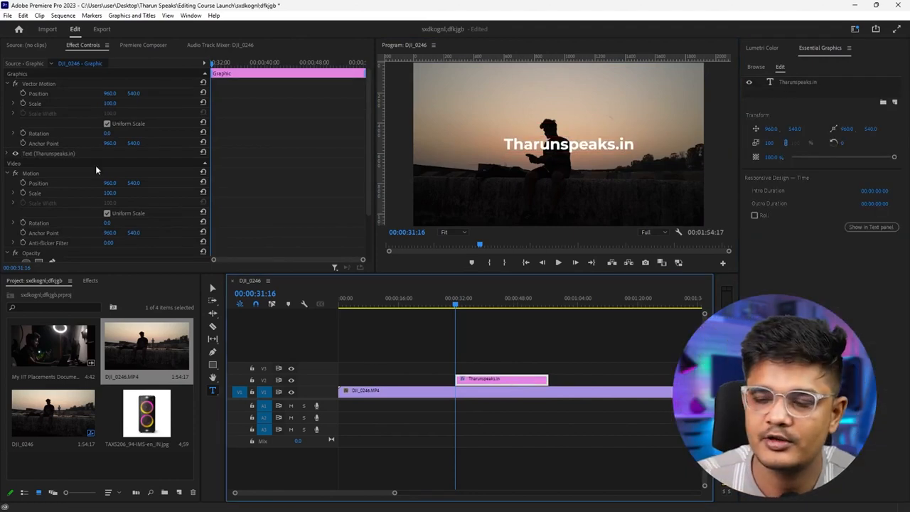
# Step: Apply the Turbulent Displace effect to the Tharunspeaks.in title and bring its effect settings into view
pyautogui.click(88, 281)
pyautogui.moveTo(53, 382); pyautogui.dragTo(492, 379)
pyautogui.scroll(-2, 193, 178)
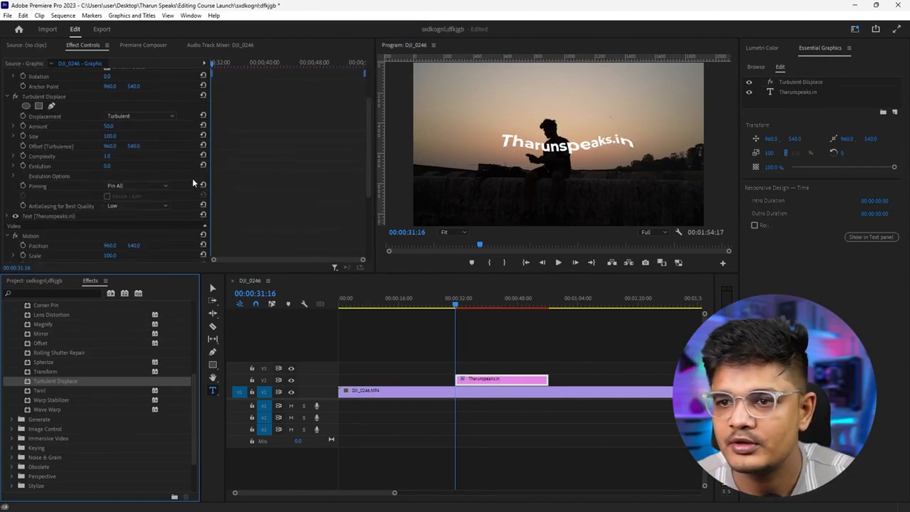
pyautogui.scroll(2, 170, 161)
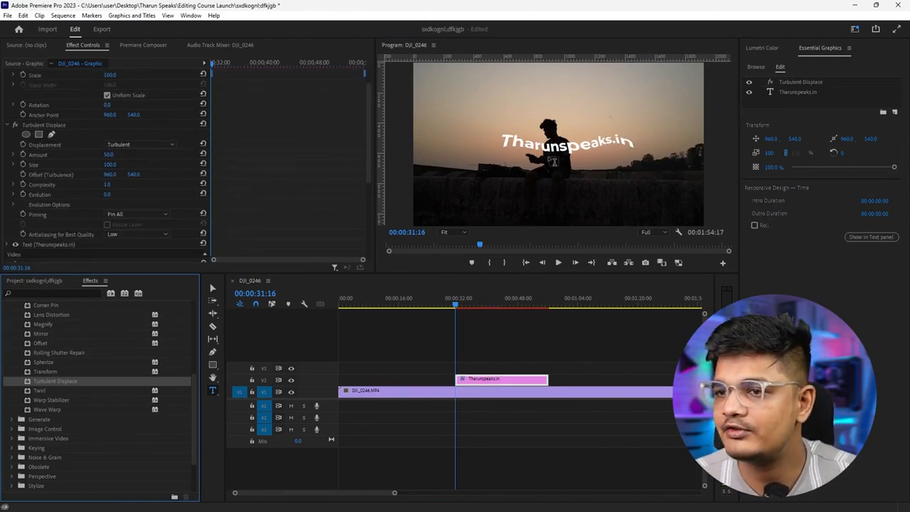
pyautogui.press('v')
pyautogui.scroll(2, 189, 178)
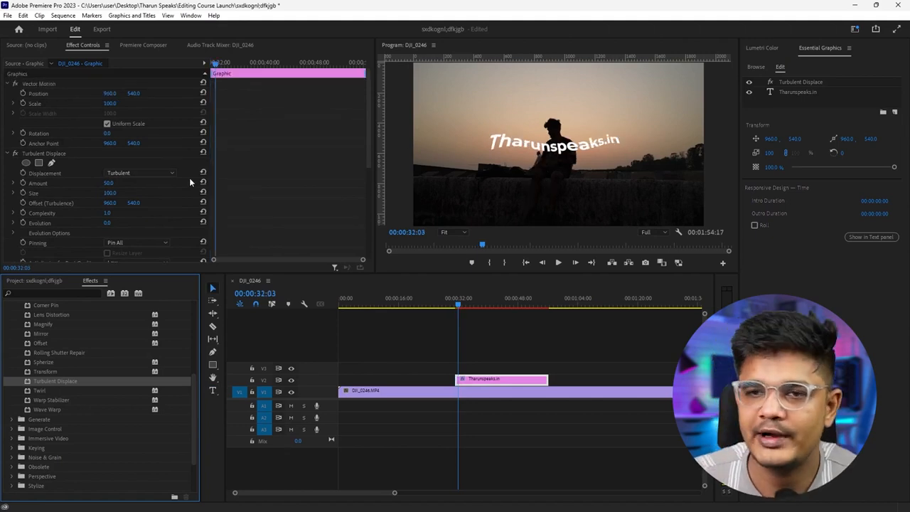
pyautogui.scroll(-3, 189, 177)
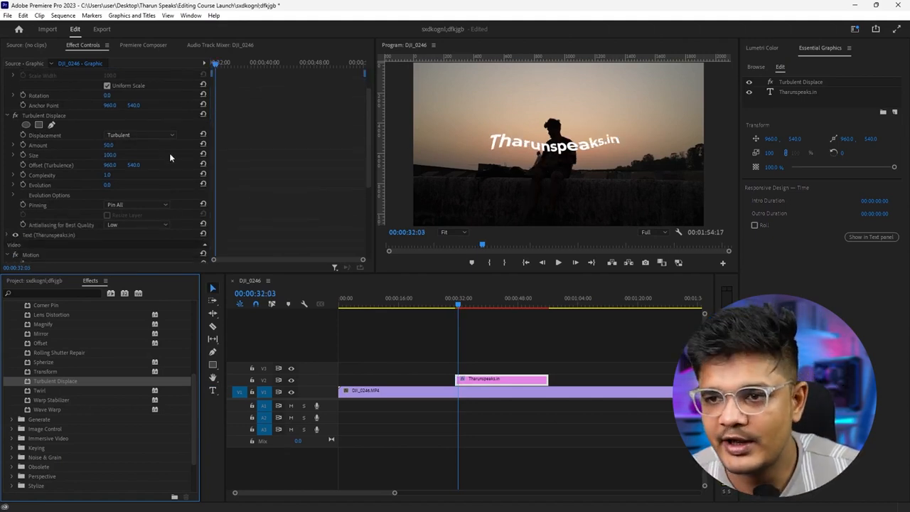
# Step: Try the Twist displacement type and a different amount on the Turbulent Displace effect, restoring the Turbulent type and undoing the amount change
pyautogui.click(135, 135)
pyautogui.click(135, 154)
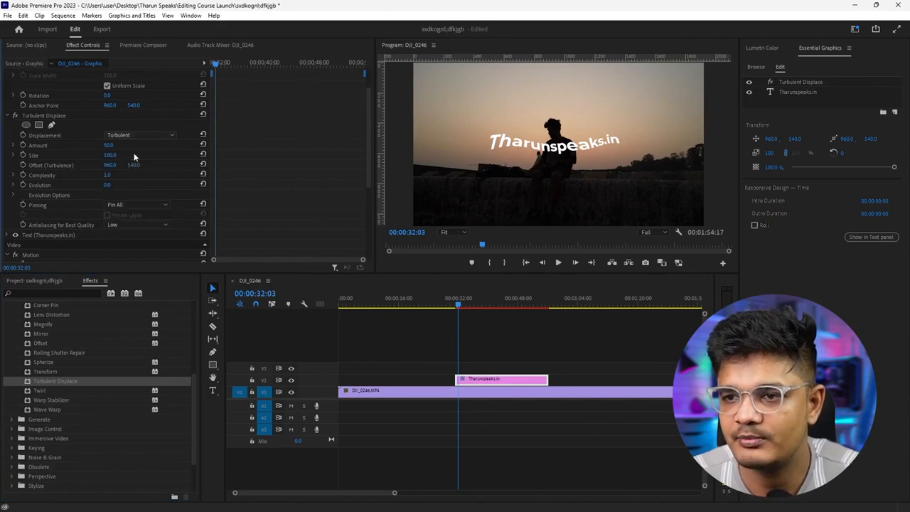
pyautogui.click(133, 135)
pyautogui.click(130, 155)
pyautogui.click(134, 135)
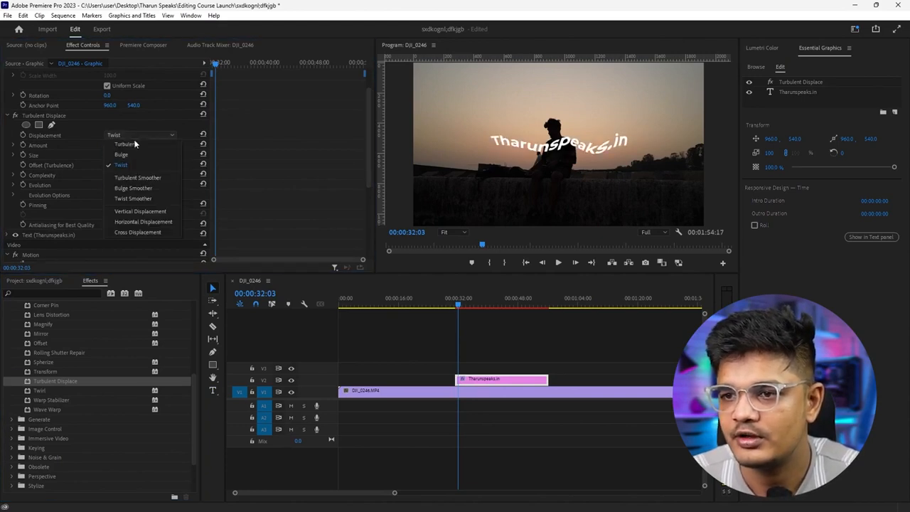
pyautogui.click(127, 143)
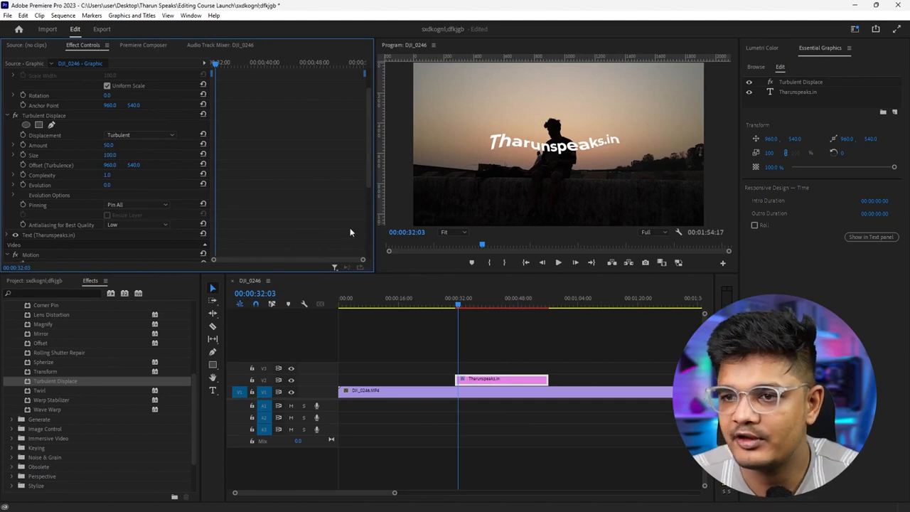
pyautogui.moveTo(108, 143); pyautogui.dragTo(117, 145)
pyautogui.hotkey('ctrl', 'z')
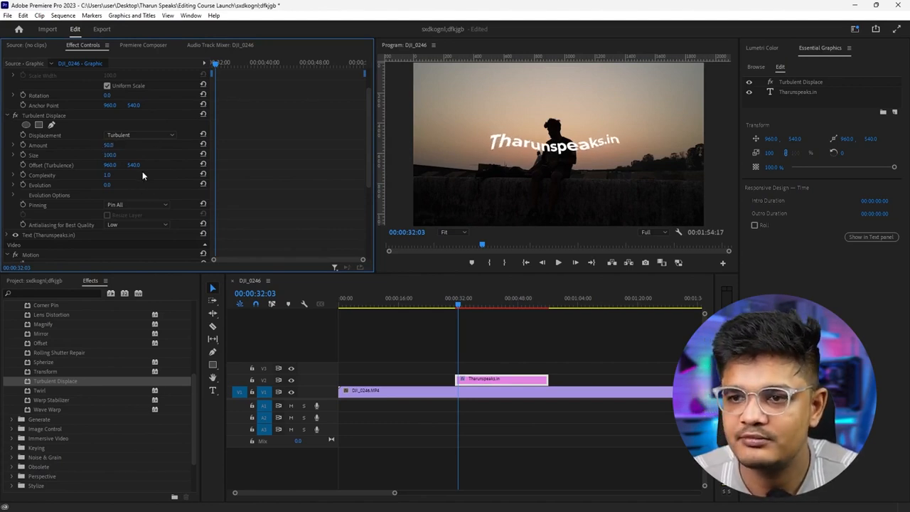
# Step: Keyframe the Turbulent Displace evolution from 0 at 00:00:32:03 to about 224° at 00:00:35:43 and play the animated title
pyautogui.scroll(-1, 143, 175)
pyautogui.click(23, 166)
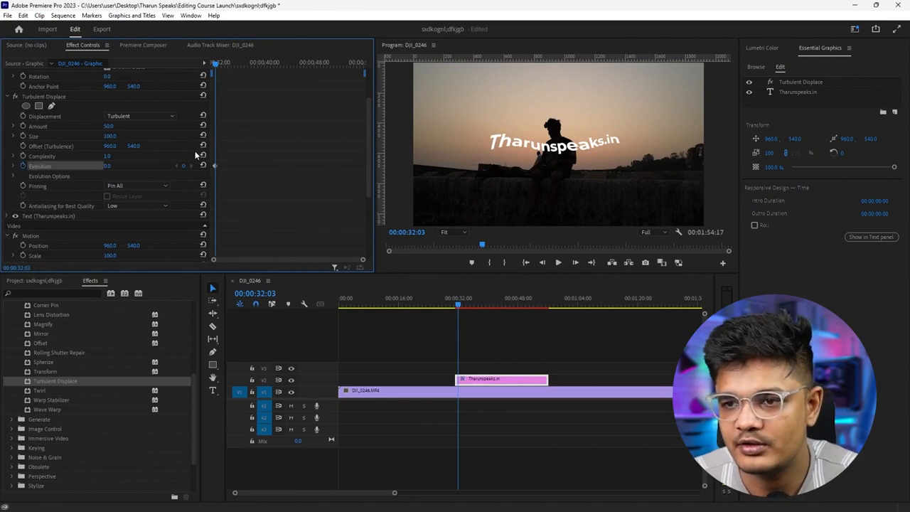
pyautogui.moveTo(216, 63); pyautogui.dragTo(238, 63)
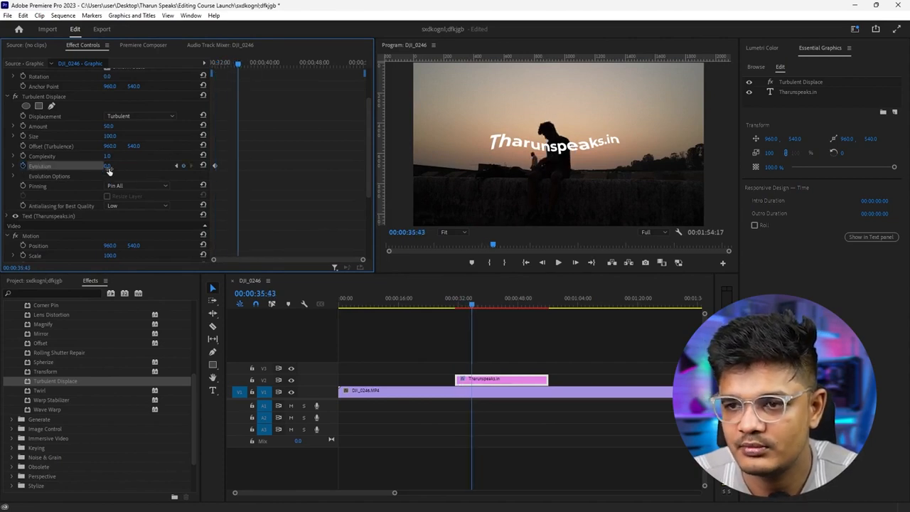
pyautogui.click(217, 64)
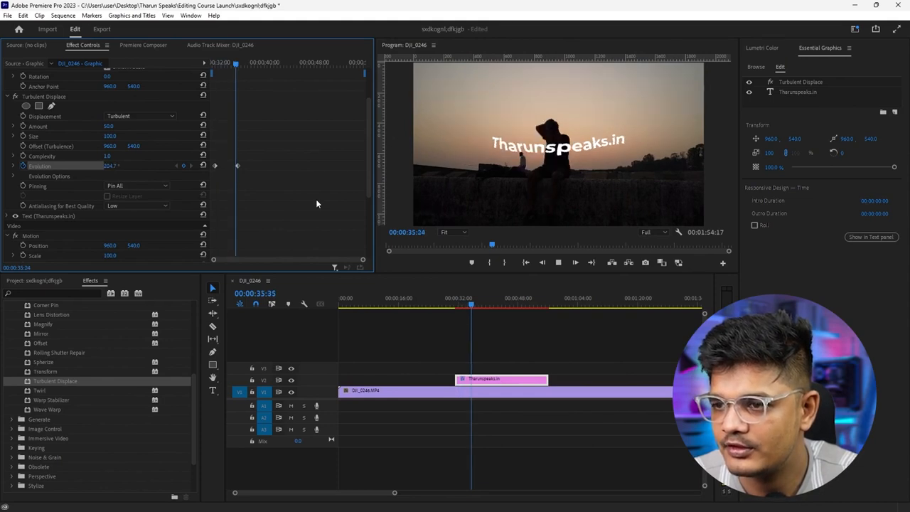
pyautogui.press('space')
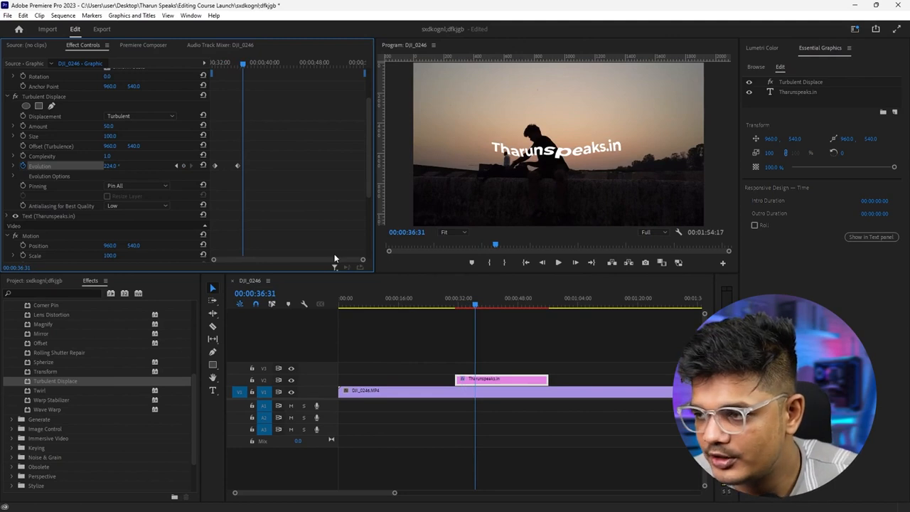
# Step: Return to the start of the title animation and remove the Turbulent Displace effect
pyautogui.click(207, 65)
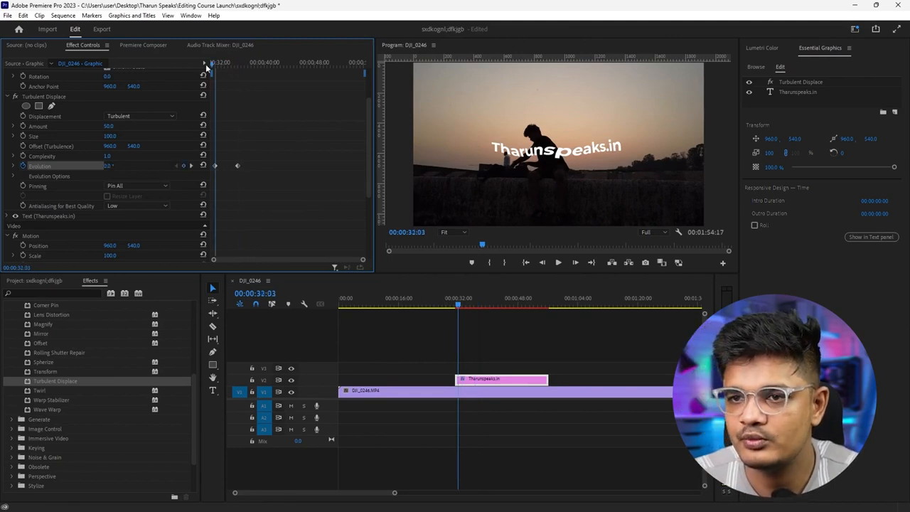
pyautogui.click(56, 98)
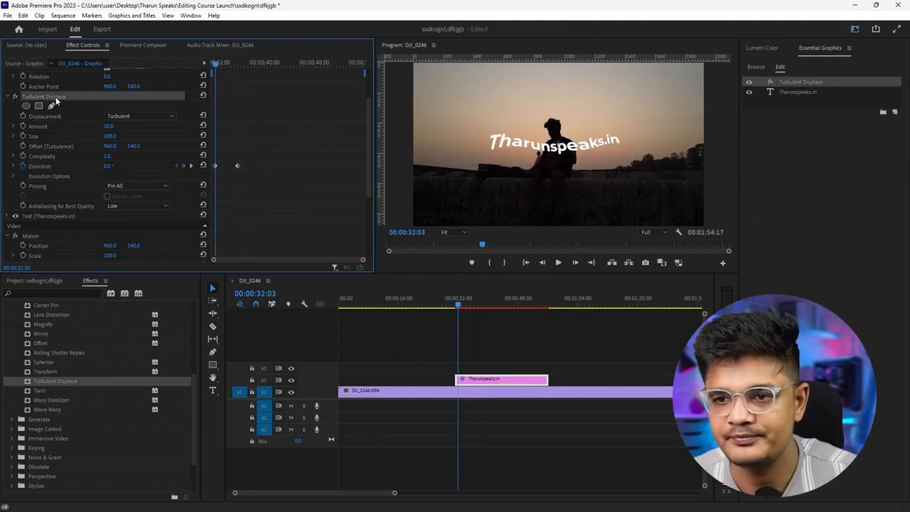
pyautogui.press('Delete')
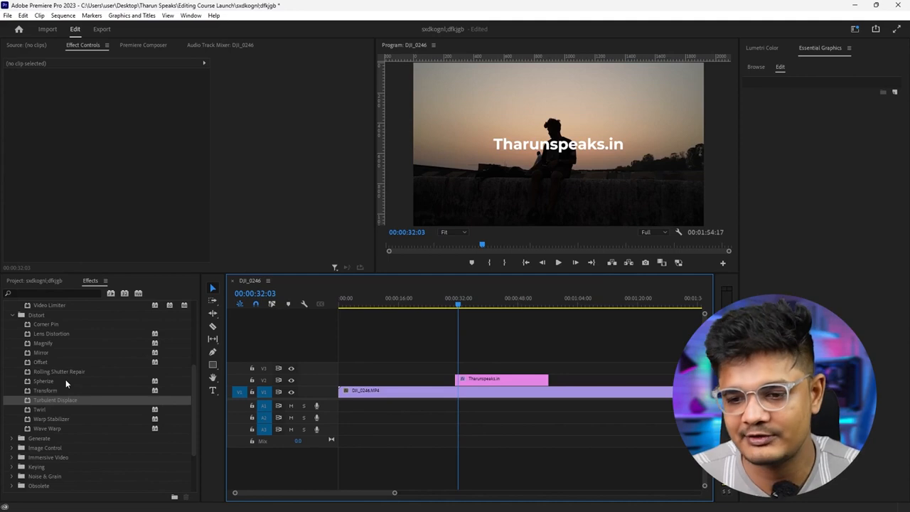
# Step: Apply the Twirl effect to the Tharunspeaks.in title and set its angle to 15°
pyautogui.scroll(-1, 65, 382)
pyautogui.moveTo(52, 397); pyautogui.dragTo(496, 382)
pyautogui.scroll(4, 98, 226)
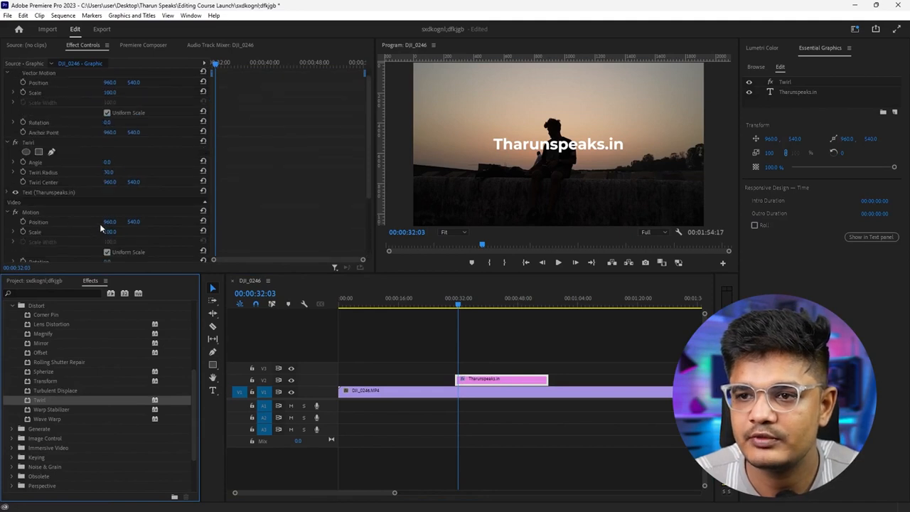
pyautogui.moveTo(108, 163)
pyautogui.mouseDown()
pyautogui.moveTo(74, 162)
pyautogui.moveTo(96, 161)
pyautogui.mouseUp()
# Step: Replace the Twirl effect on the Tharunspeaks.in title with the Corner Pin effect
pyautogui.click(29, 144)
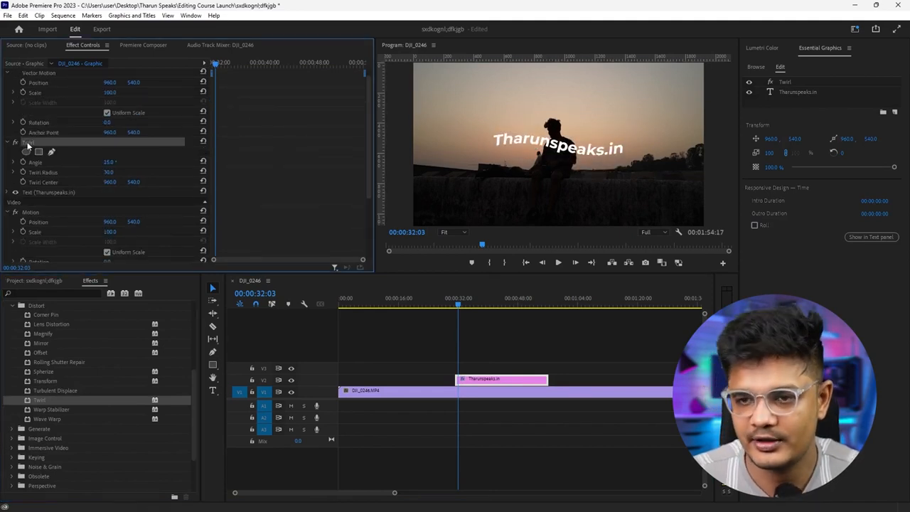
pyautogui.press('Delete')
pyautogui.click(45, 316)
pyautogui.moveTo(44, 316); pyautogui.dragTo(484, 380)
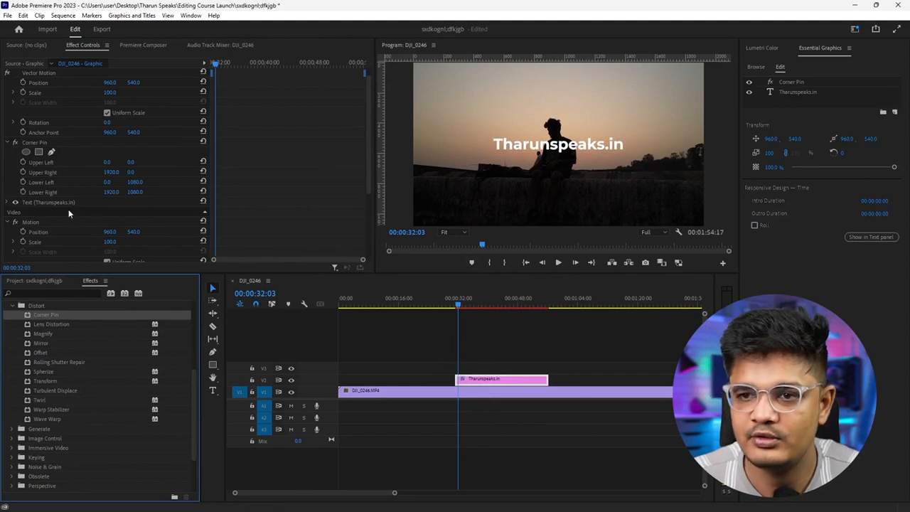
# Step: Distort the title by moving its upper-left Corner Pin handle inward to about 429, 407
pyautogui.click(35, 141)
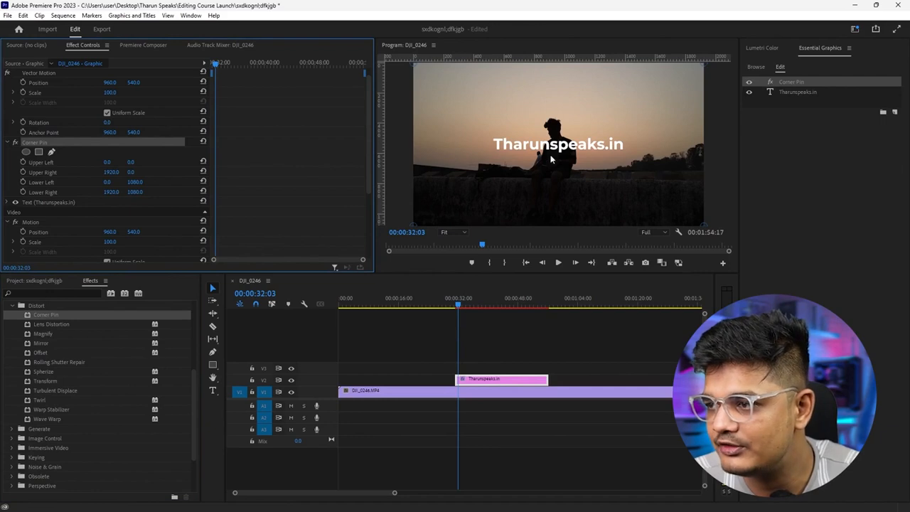
pyautogui.click(416, 68)
pyautogui.moveTo(420, 69); pyautogui.dragTo(478, 126)
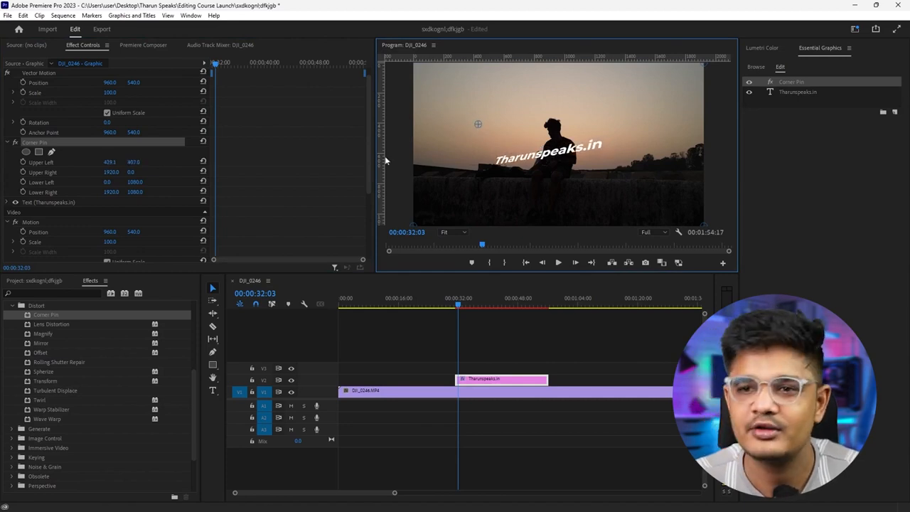
# Step: Remove the Corner Pin effect from the title and expand the Generate category of video effects
pyautogui.click(43, 140)
pyautogui.press('Delete')
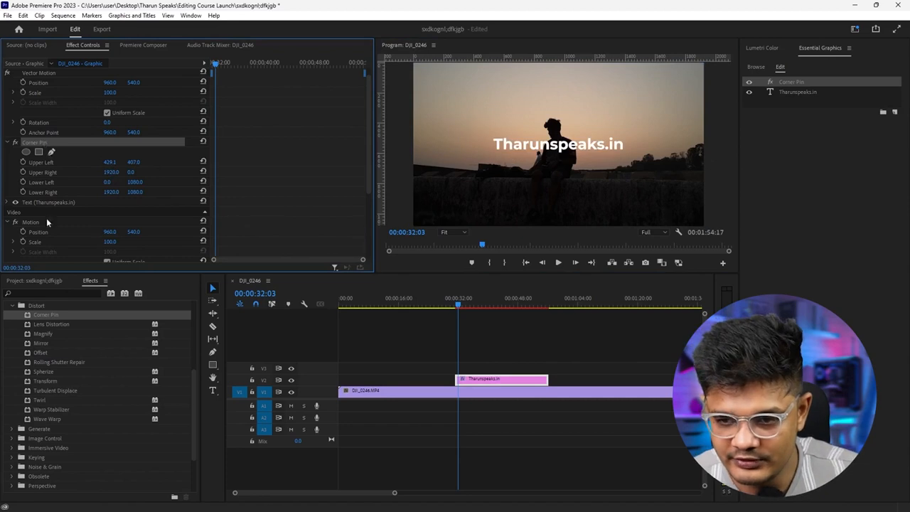
pyautogui.scroll(-4, 53, 366)
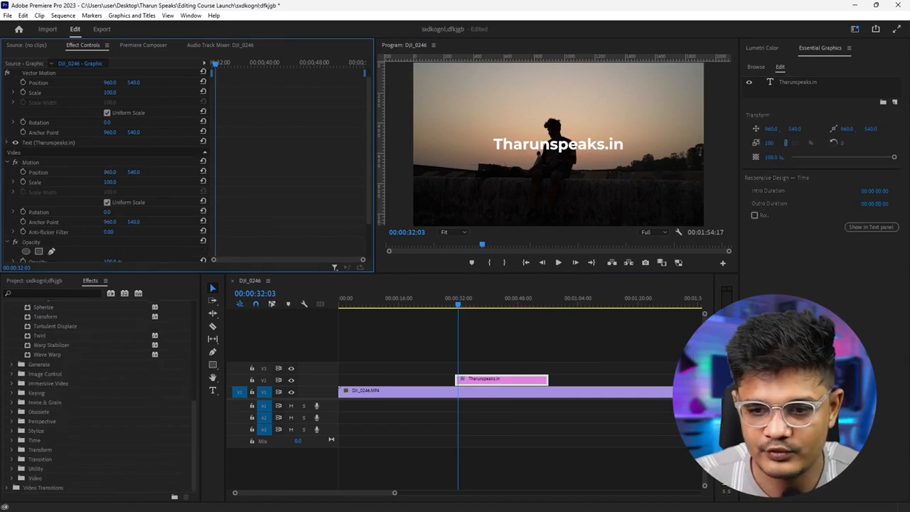
pyautogui.click(12, 364)
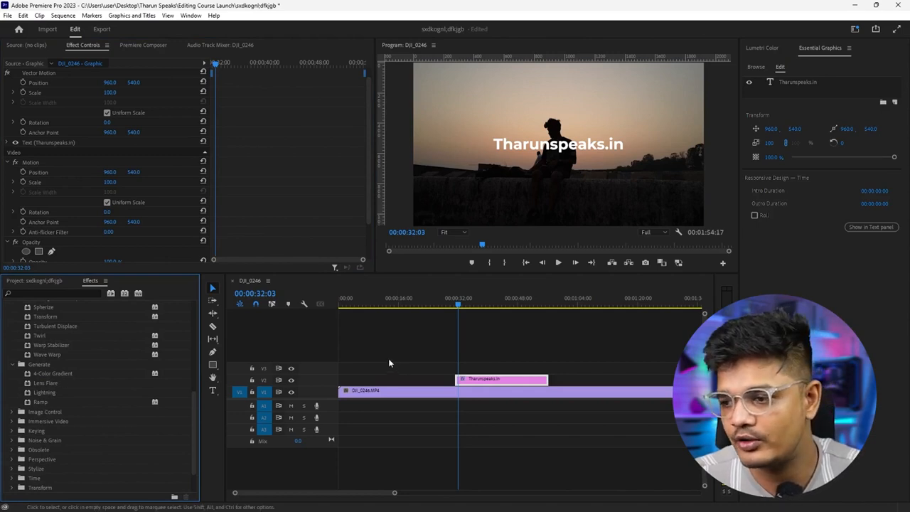
# Step: Create a 1920 × 1080 color matte named Color Matte and place it on track V3 above the title at the playhead
pyautogui.click(303, 352)
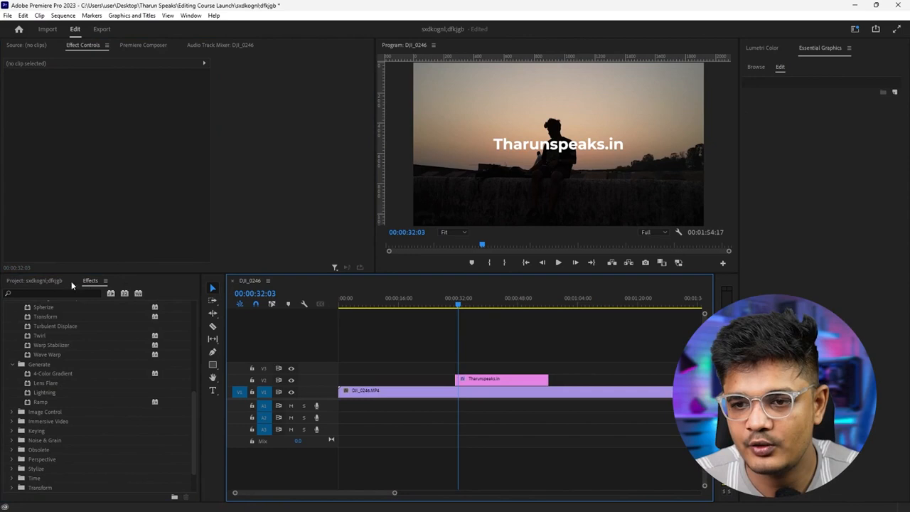
pyautogui.click(50, 280)
pyautogui.rightClick(75, 467)
pyautogui.moveTo(113, 330)
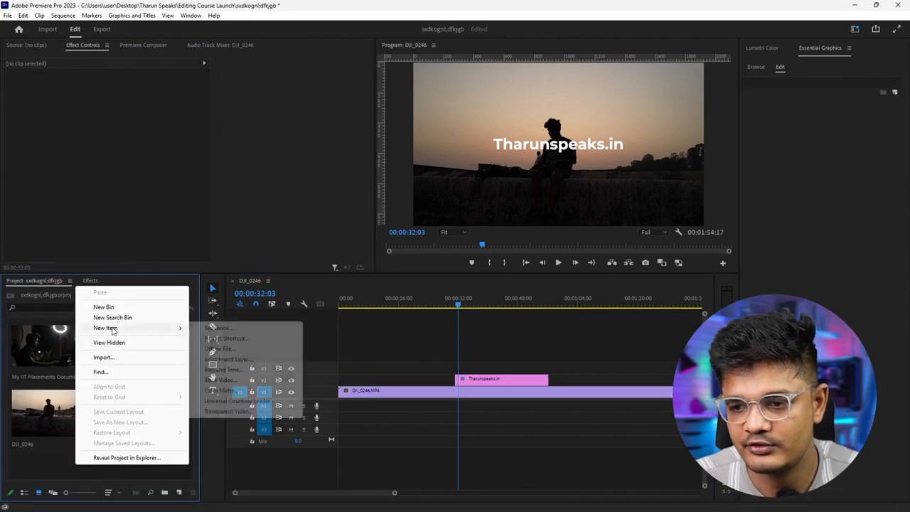
pyautogui.click(224, 391)
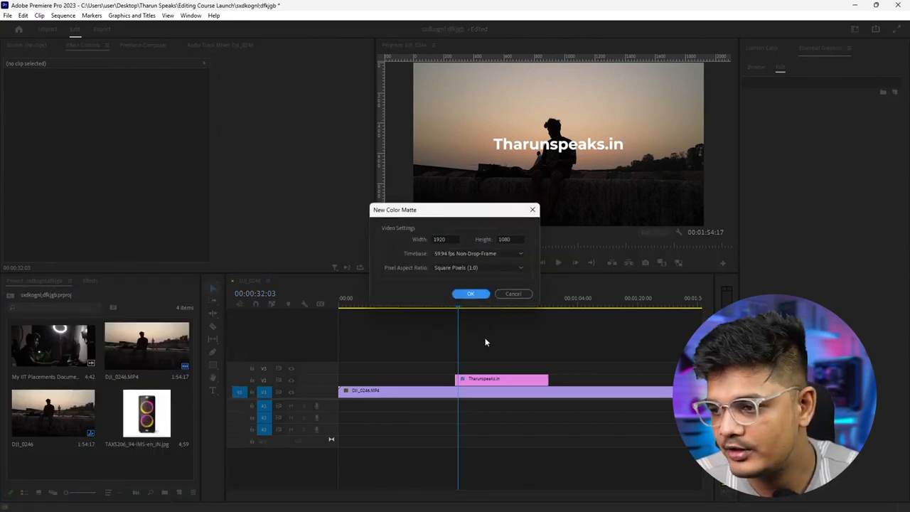
pyautogui.click(469, 292)
pyautogui.click(532, 198)
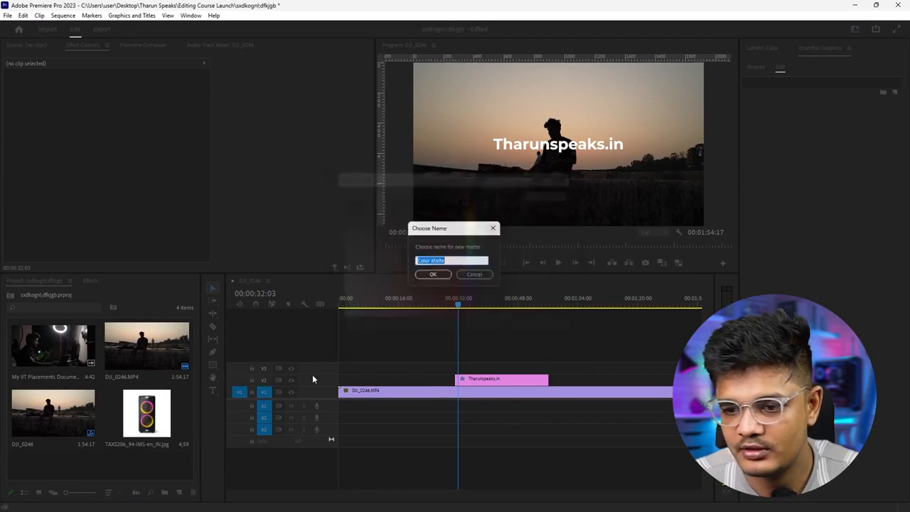
pyautogui.click(431, 274)
pyautogui.moveTo(86, 443); pyautogui.dragTo(523, 366)
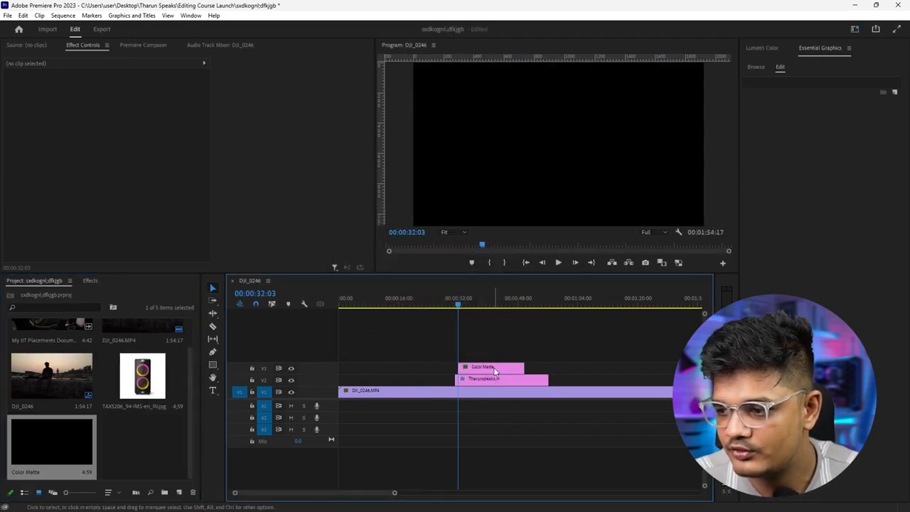
# Step: Apply the Ramp effect to the Color Matte clip
pyautogui.click(91, 280)
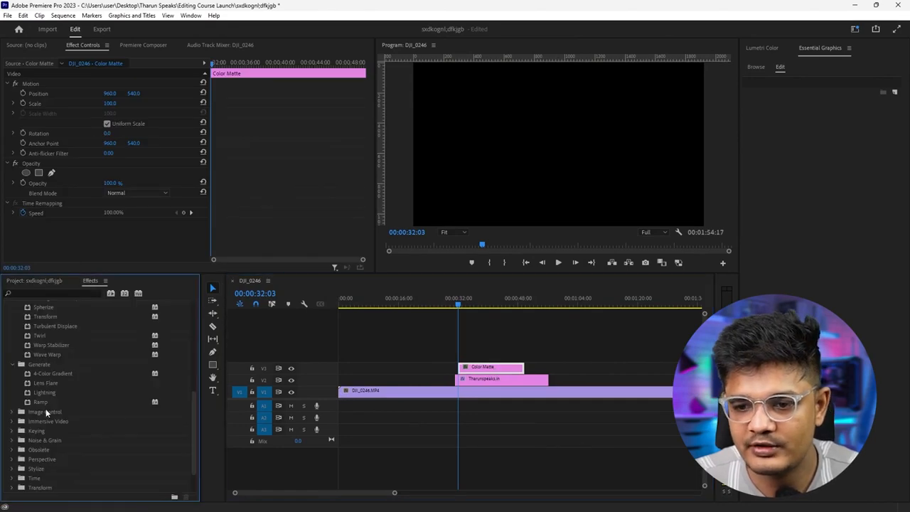
pyautogui.moveTo(44, 401); pyautogui.dragTo(480, 372)
pyautogui.scroll(-3, 180, 240)
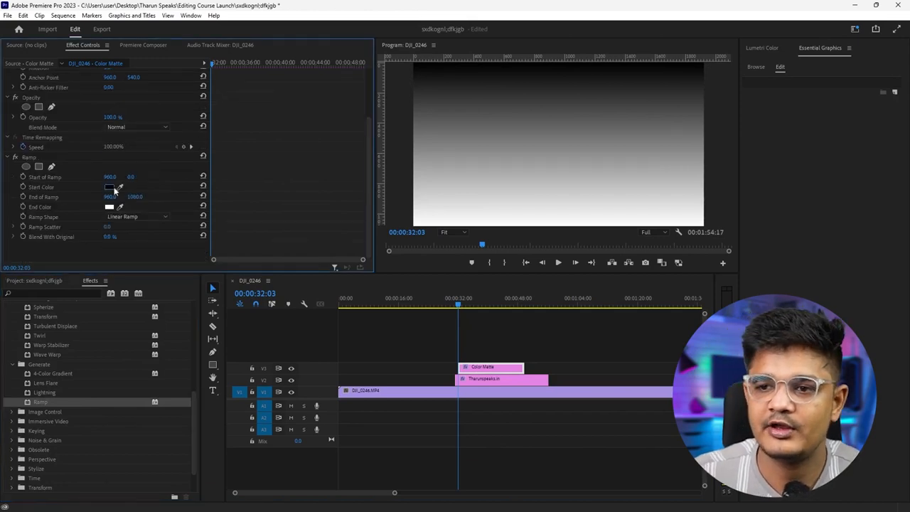
# Step: Set the Ramp's start color to bright cyan and its end color to deep blue
pyautogui.click(109, 187)
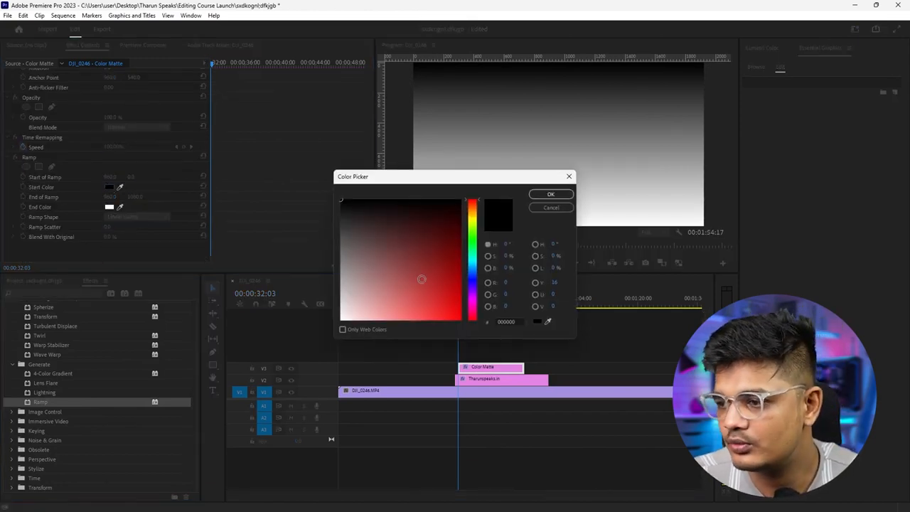
pyautogui.click(472, 261)
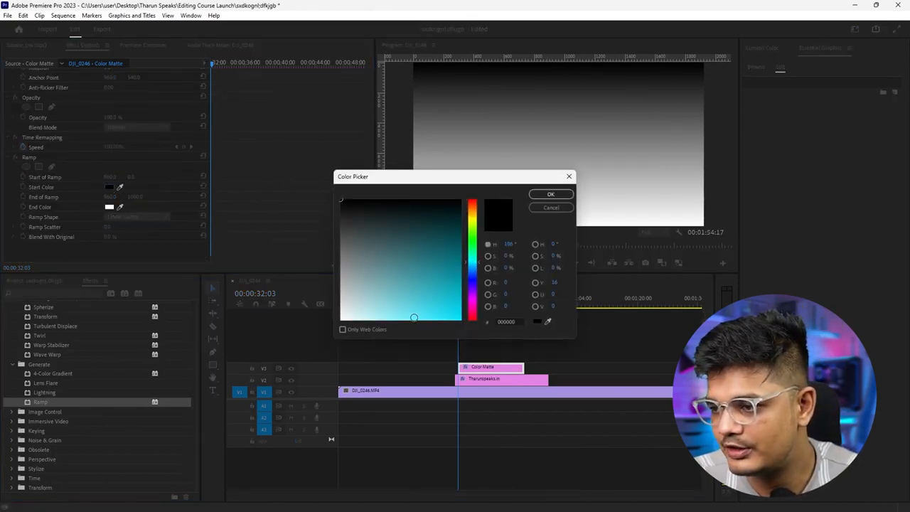
pyautogui.click(460, 319)
pyautogui.click(550, 197)
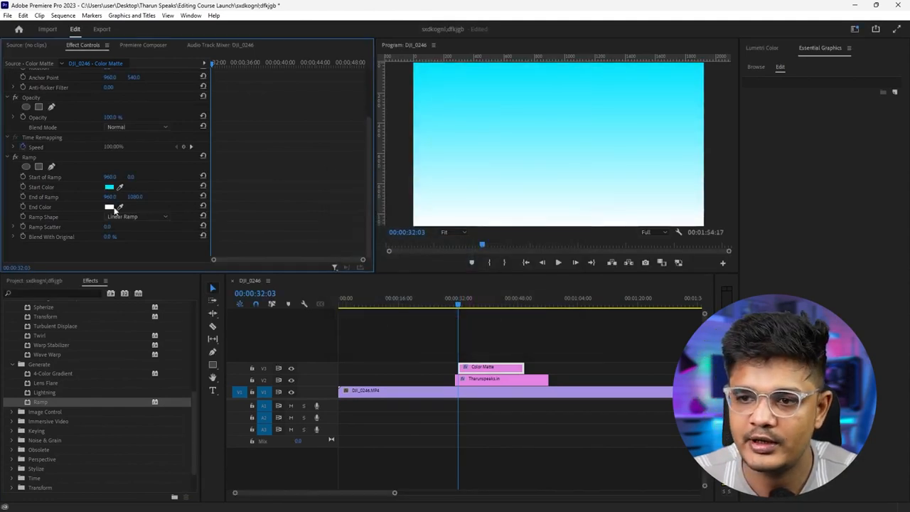
pyautogui.click(109, 206)
pyautogui.click(472, 278)
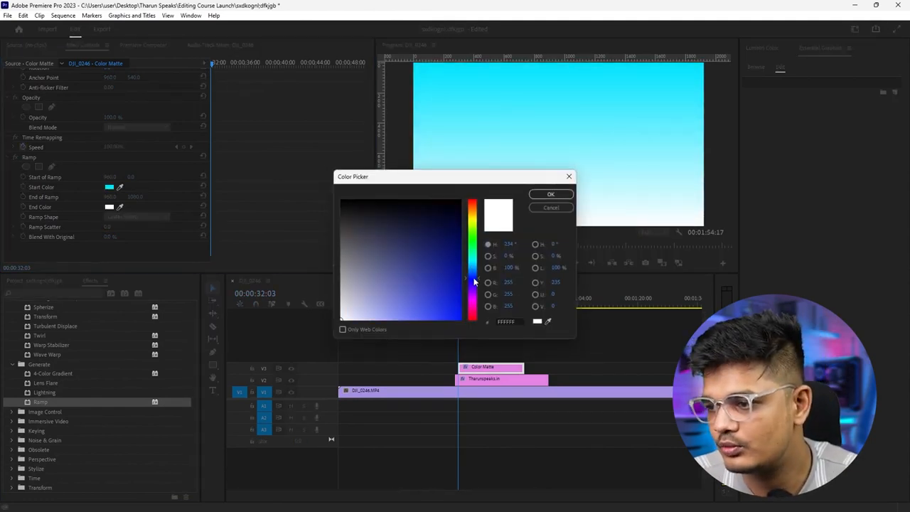
pyautogui.click(451, 314)
pyautogui.click(550, 194)
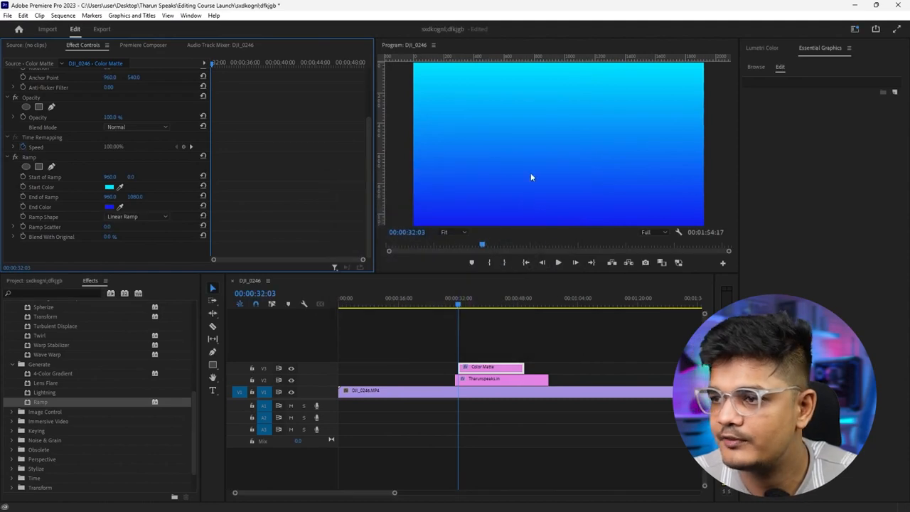
# Step: Change the ramp shape to Radial Ramp and move the ramp's start point to about 958, 482
pyautogui.click(137, 216)
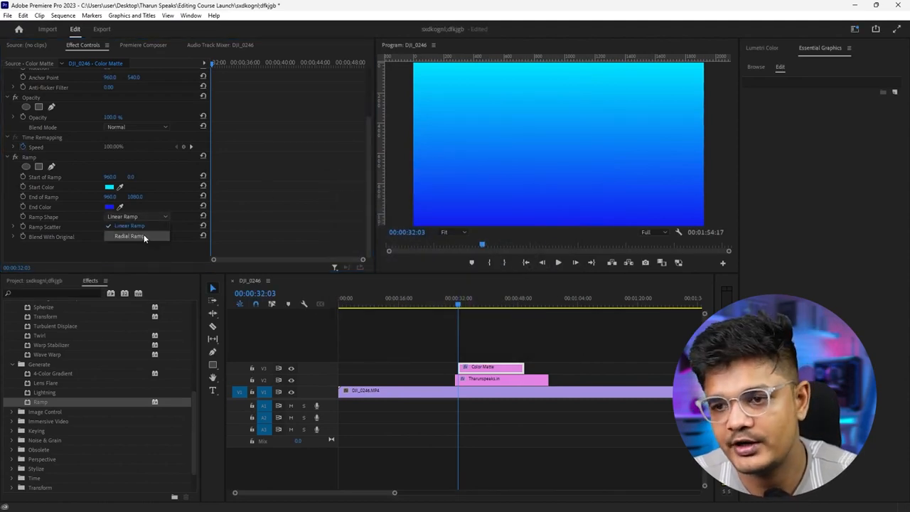
pyautogui.click(144, 235)
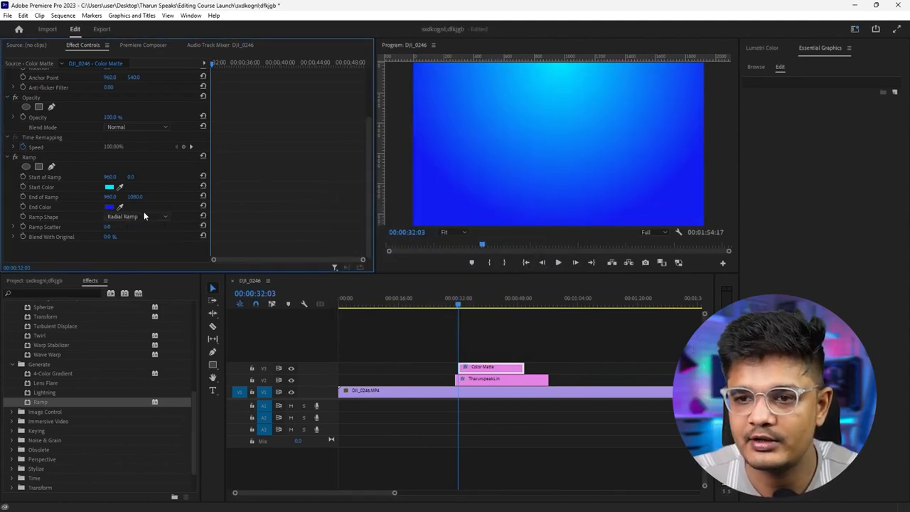
pyautogui.click(54, 196)
pyautogui.moveTo(560, 66); pyautogui.dragTo(557, 135)
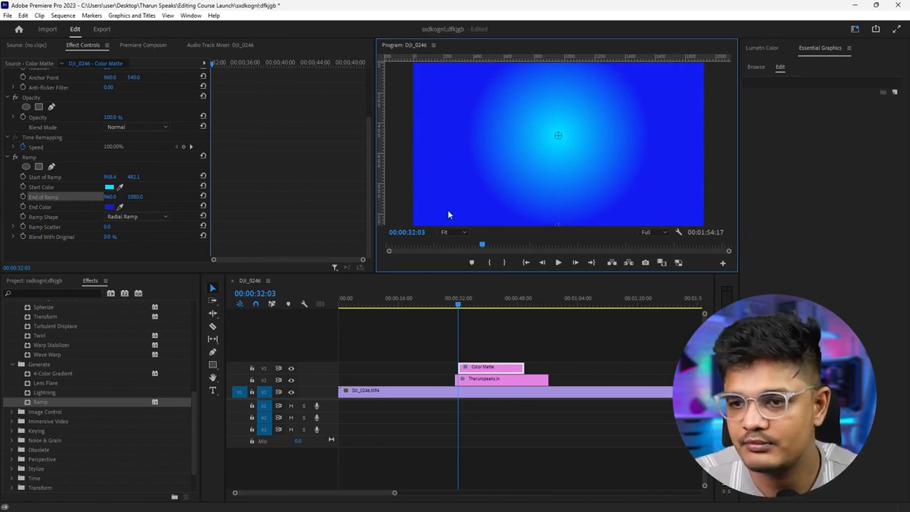
# Step: Replace the Ramp effect on the Color Matte clip with the 4-Color Gradient effect
pyautogui.click(32, 156)
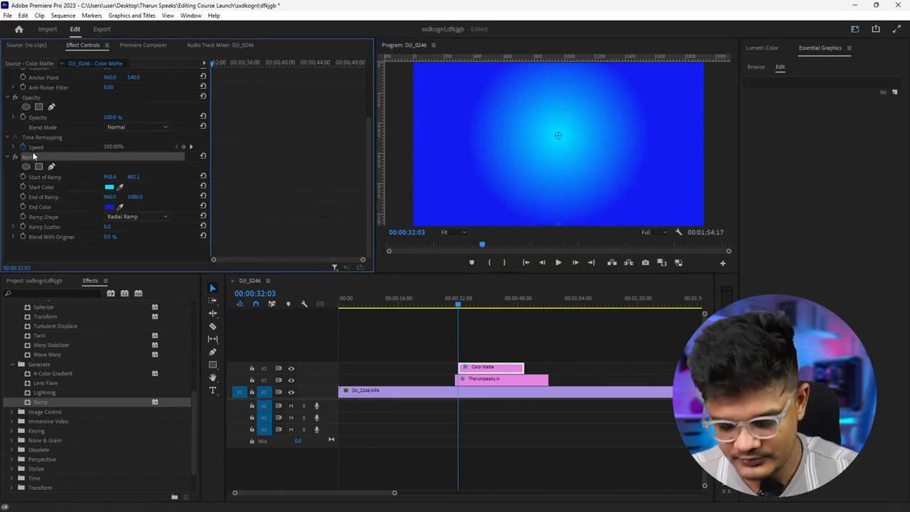
pyautogui.press('Delete')
pyautogui.click(44, 374)
pyautogui.moveTo(44, 374); pyautogui.dragTo(480, 370)
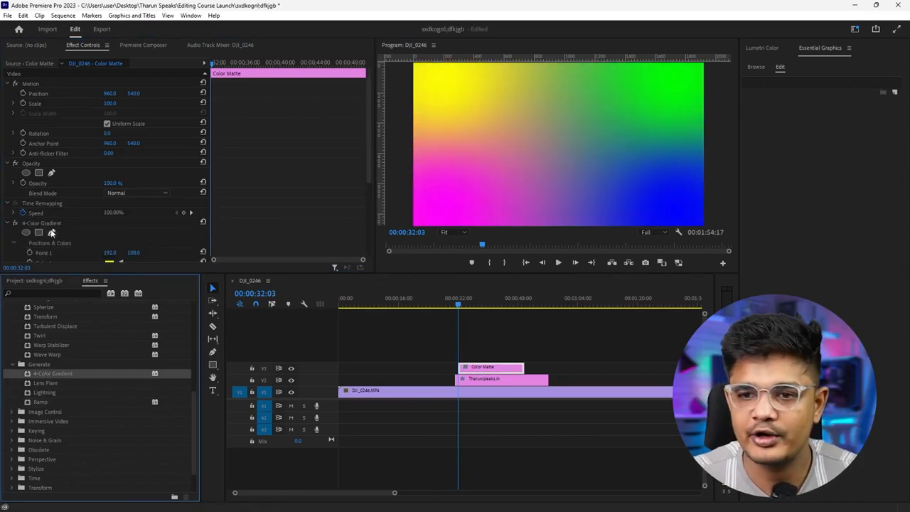
pyautogui.scroll(-3, 50, 226)
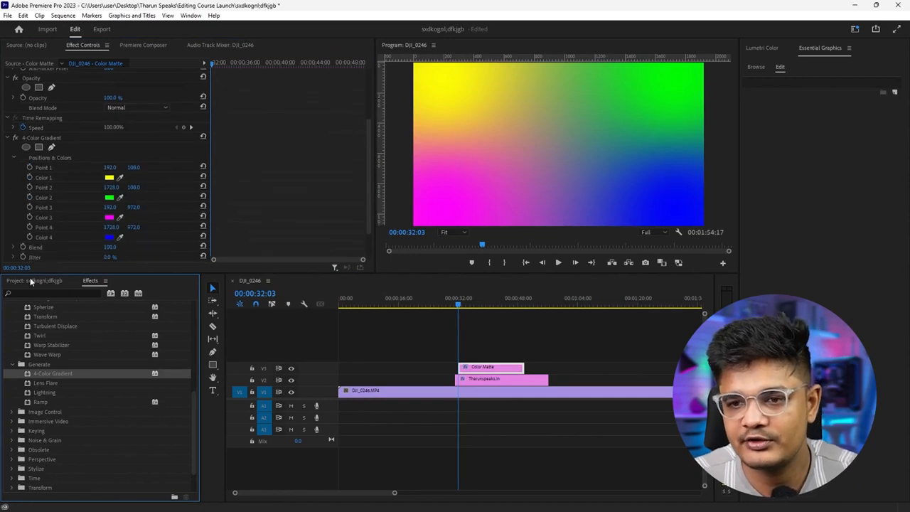
pyautogui.click(44, 139)
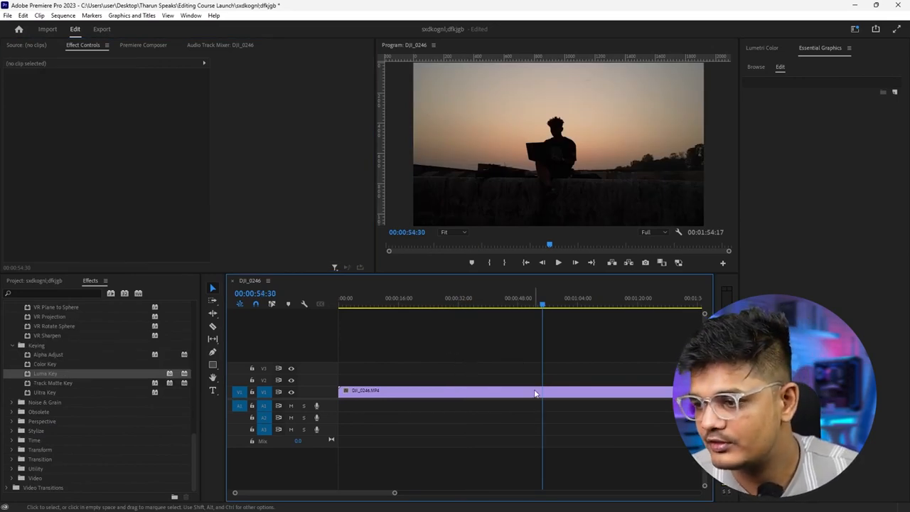
# Step: Move the playhead to 00:01:16:48 in the DJI_0246 footage, at the silhouette with the laptop
pyautogui.click(398, 390)
pyautogui.moveTo(542, 304); pyautogui.dragTo(625, 315)
pyautogui.scroll(-7, 461, 392)
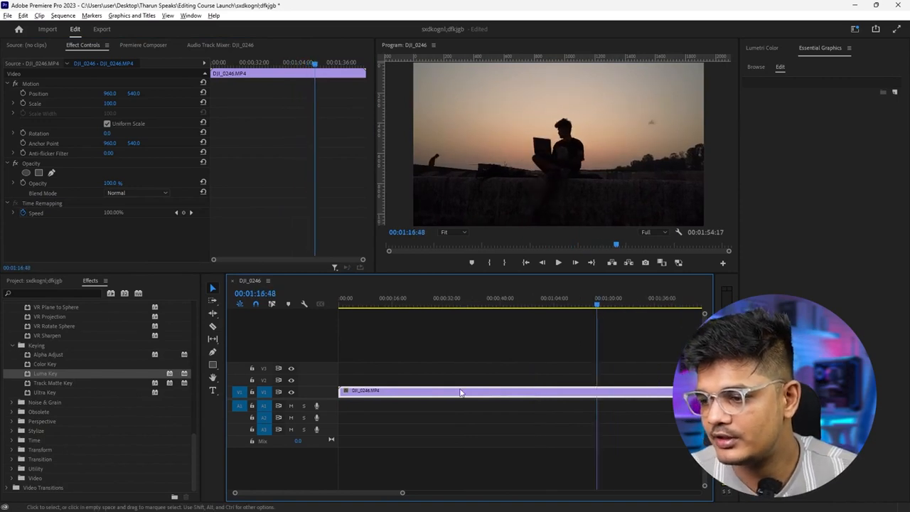
pyautogui.click(437, 371)
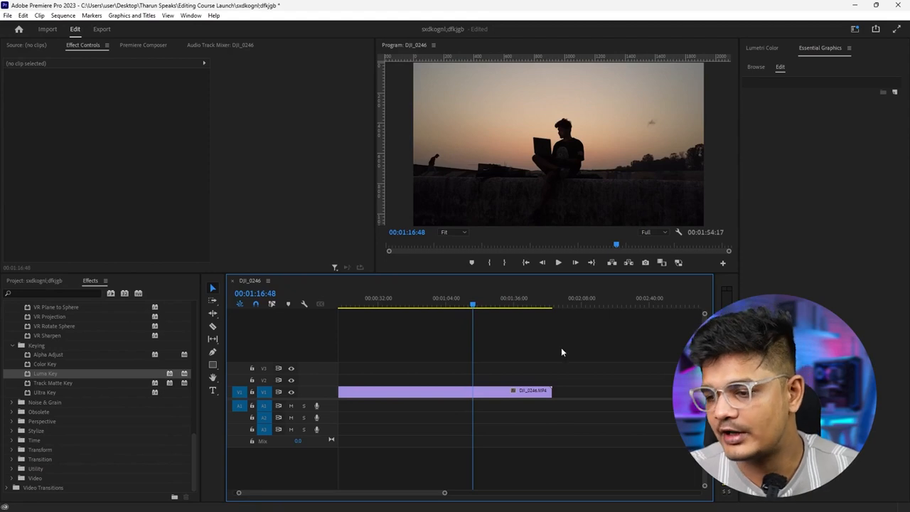
# Step: Switch to Chrome, search Google Images for "night sky" and save The Guardian's starry sky picture
pyautogui.moveTo(427, 506)
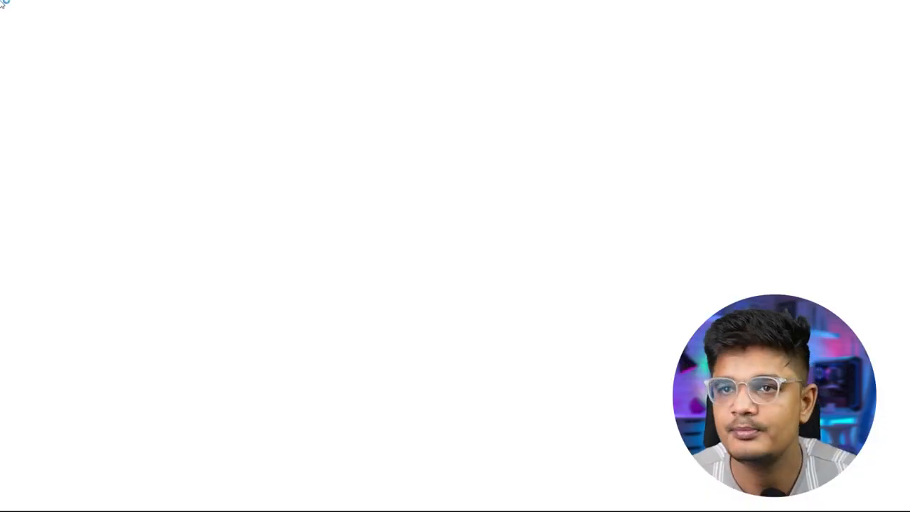
pyautogui.write('night sky')
pyautogui.press('Return')
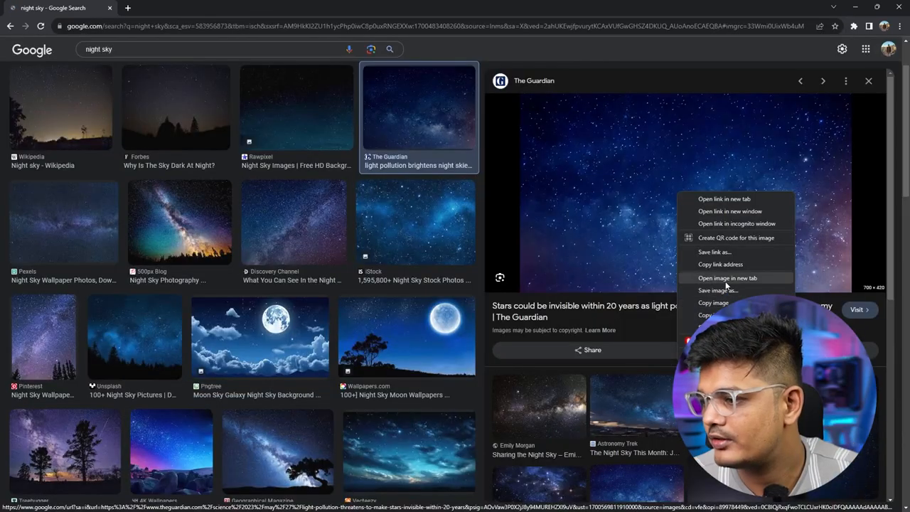
pyautogui.click(720, 290)
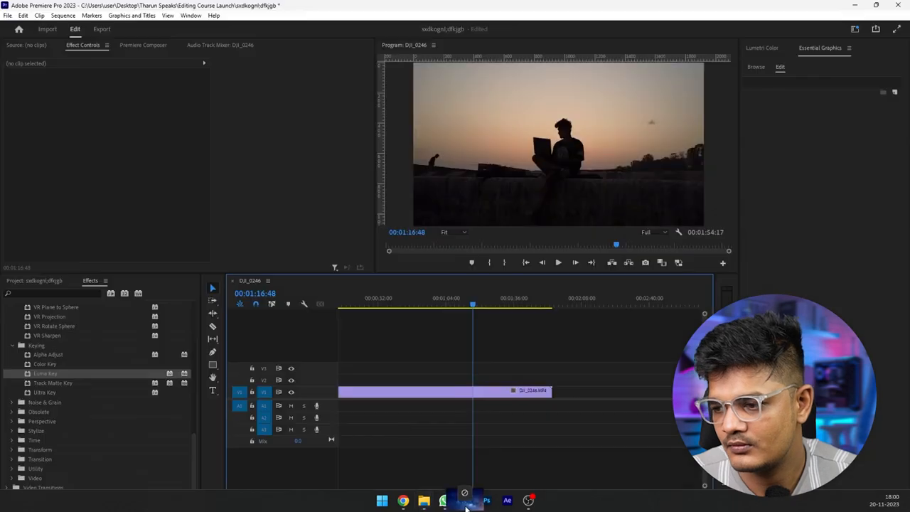
# Step: Back in Premiere Pro, place the night sky image on track V2 beneath the footage and apply Luma Key to the footage
pyautogui.moveTo(431, 387); pyautogui.dragTo(477, 369)
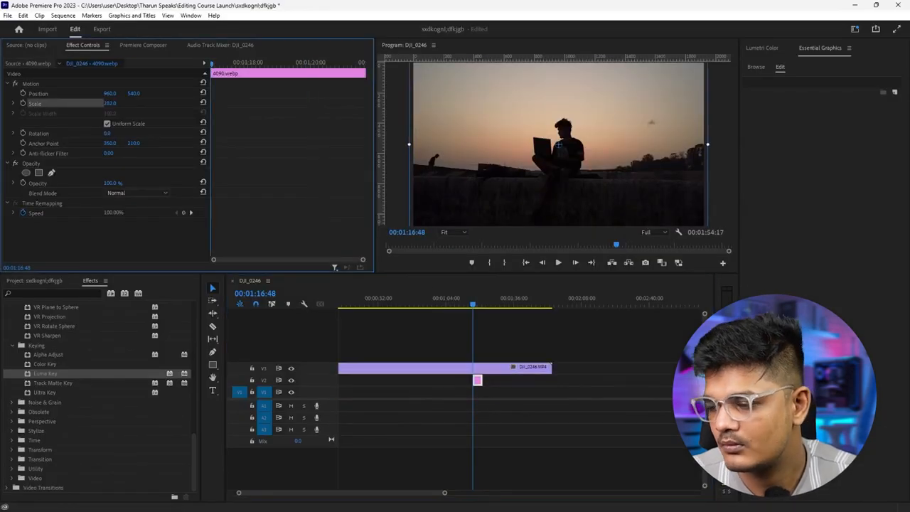
pyautogui.click(500, 370)
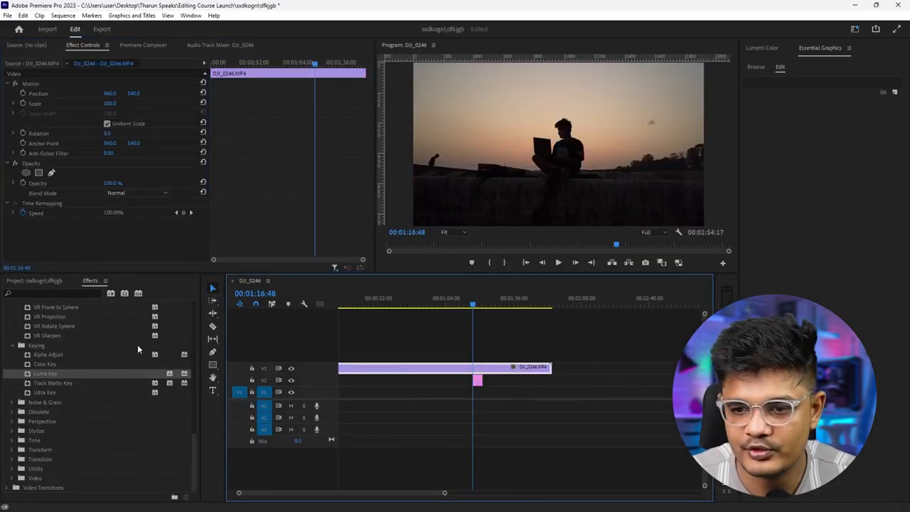
pyautogui.moveTo(54, 374); pyautogui.dragTo(60, 237)
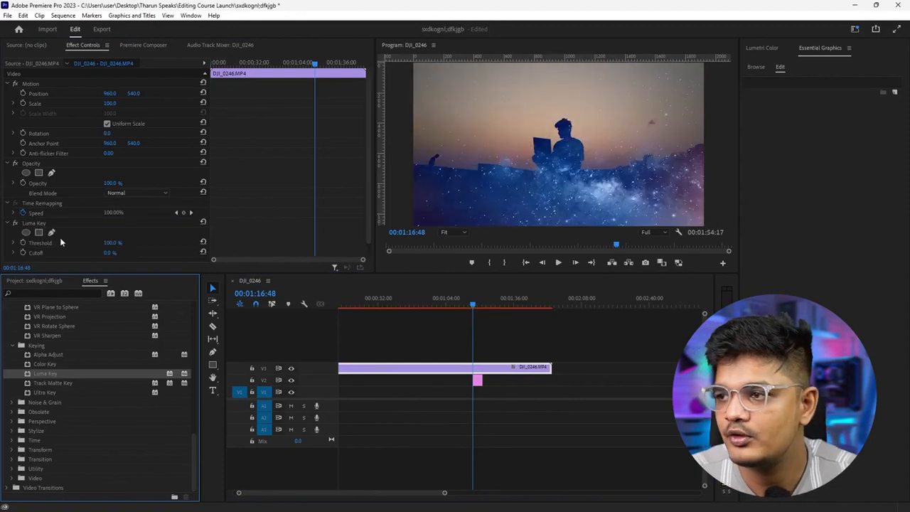
pyautogui.scroll(-1, 75, 233)
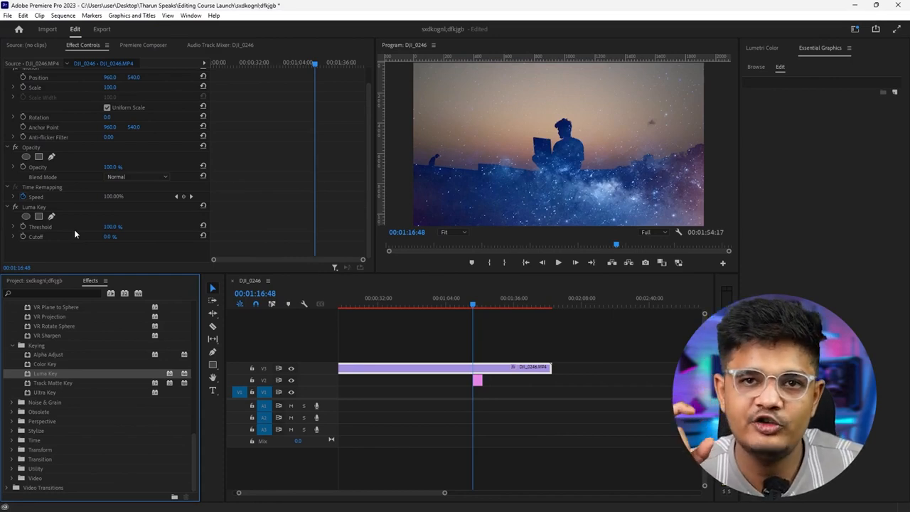
# Step: Try out different Luma Key threshold and cutoff values on the footage
pyautogui.click(111, 226)
pyautogui.write('4')
pyautogui.press('Return')
pyautogui.moveTo(110, 227); pyautogui.dragTo(181, 236)
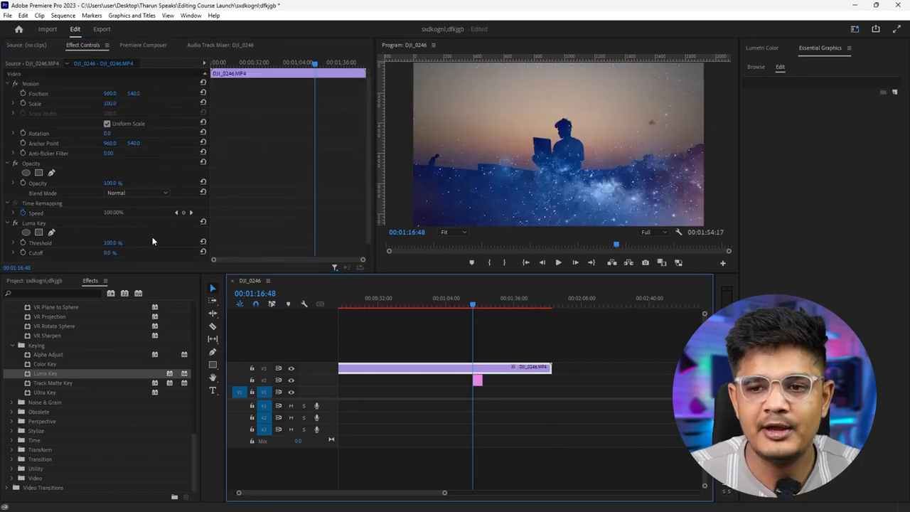
# Step: Set the footage's Luma Key threshold to 64% and cutoff to 94% so the night sky replaces the bright sky
pyautogui.scroll(-2, 152, 240)
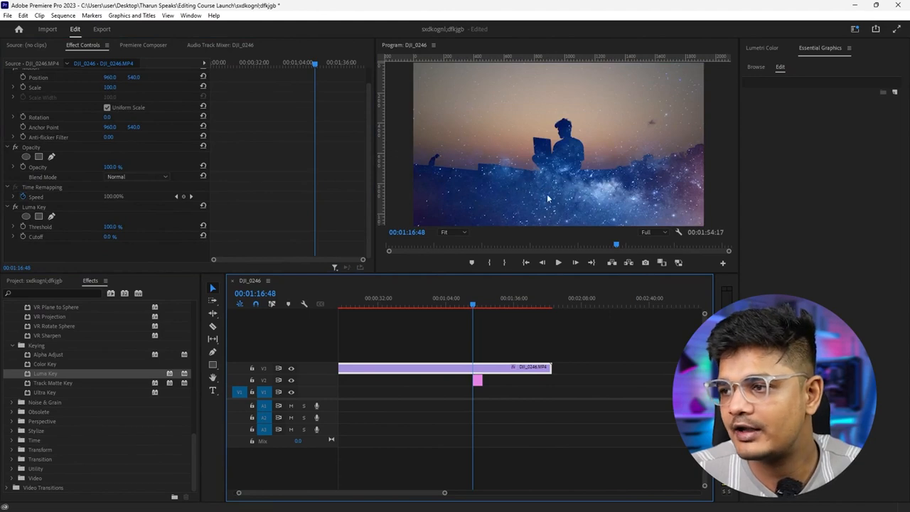
pyautogui.moveTo(118, 227); pyautogui.dragTo(170, 237)
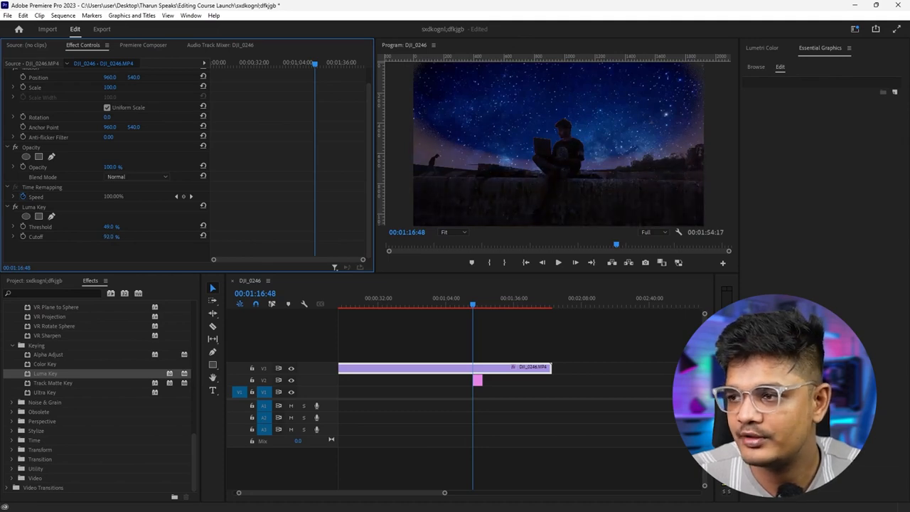
pyautogui.moveTo(110, 237); pyautogui.dragTo(154, 226)
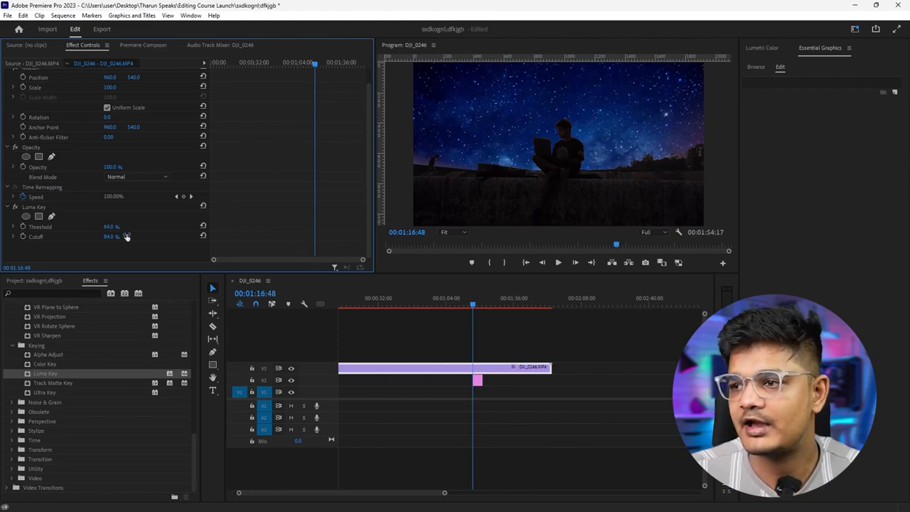
pyautogui.moveTo(112, 240)
pyautogui.mouseDown()
pyautogui.moveTo(97, 240)
pyautogui.moveTo(123, 240)
pyautogui.mouseUp()
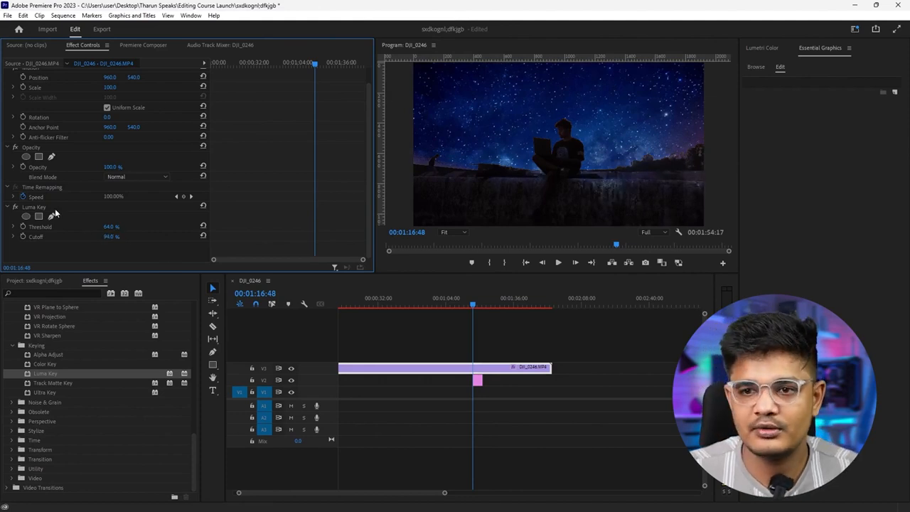
# Step: Remove the Luma Key effect from the footage on track V3
pyautogui.click(30, 208)
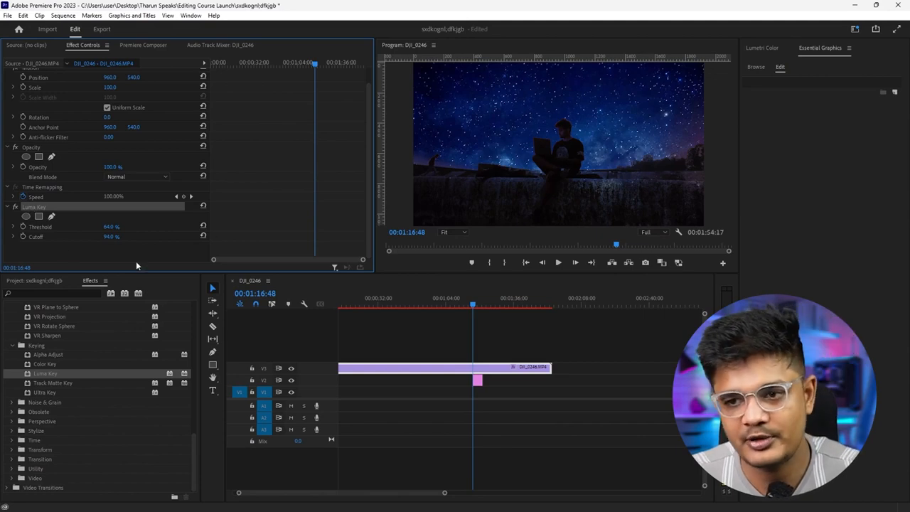
pyautogui.press('Delete')
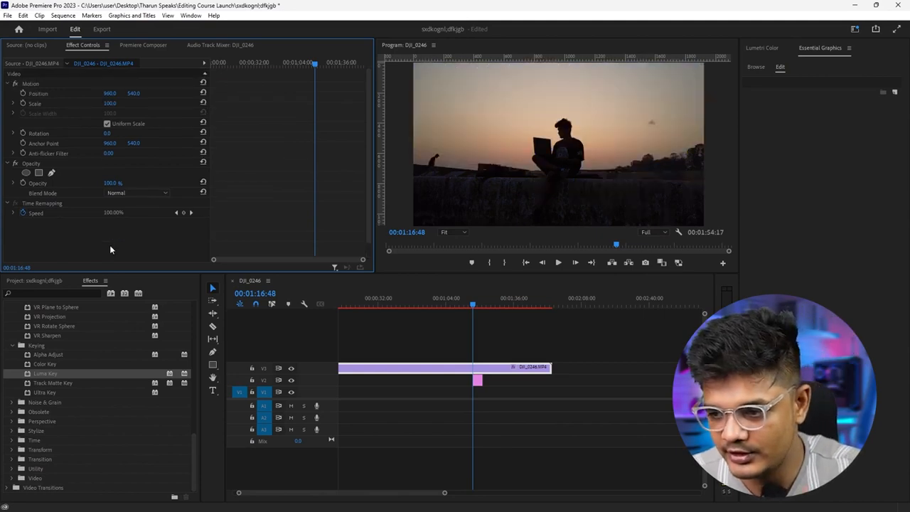
# Step: Apply Posterize Time to the footage on track V3, set its frame rate to 12 and play back the clip
pyautogui.click(444, 384)
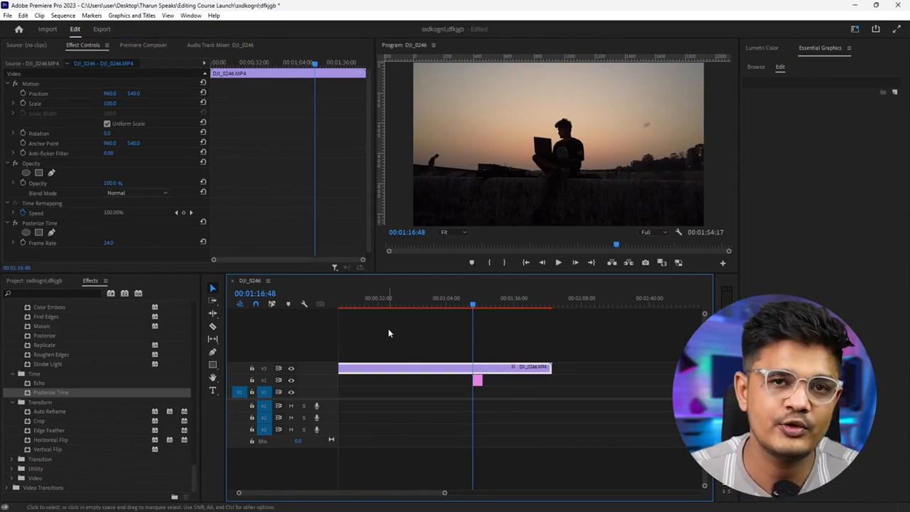
pyautogui.click(108, 244)
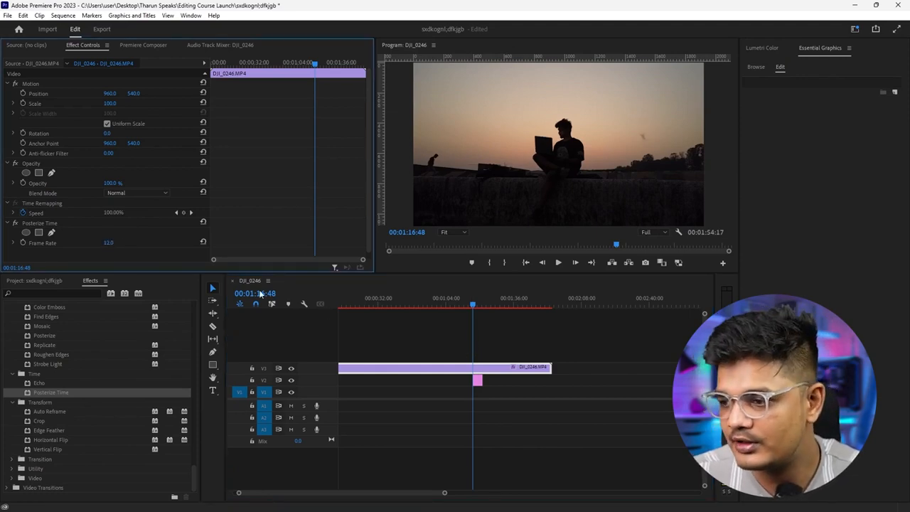
pyautogui.click(457, 347)
pyautogui.click(502, 367)
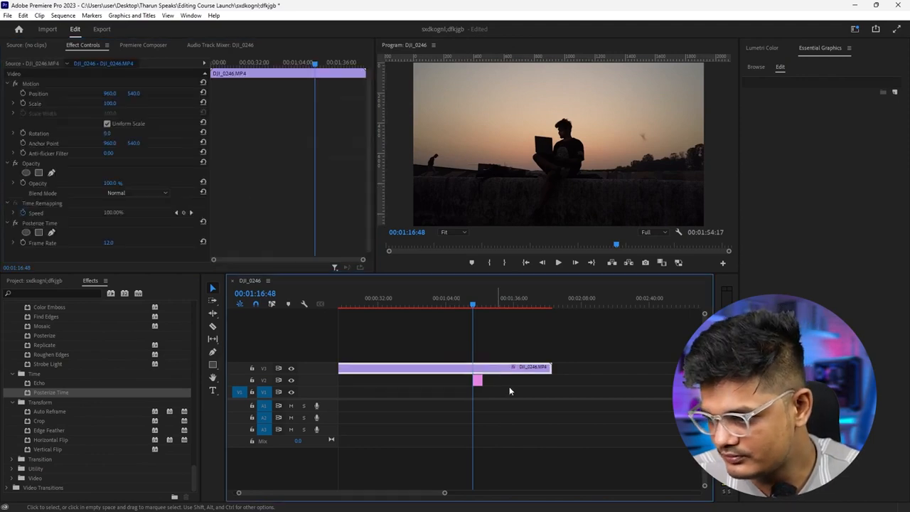
pyautogui.press('space')
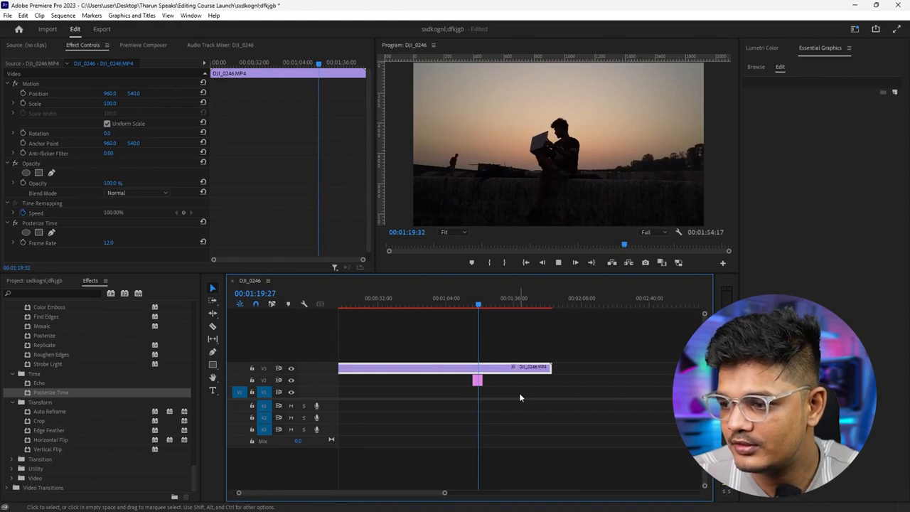
pyautogui.click(480, 306)
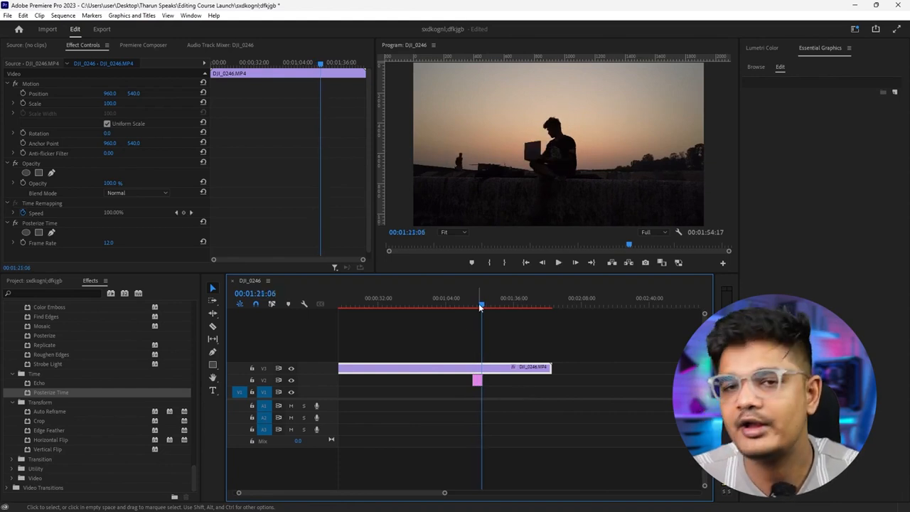
pyautogui.click(518, 355)
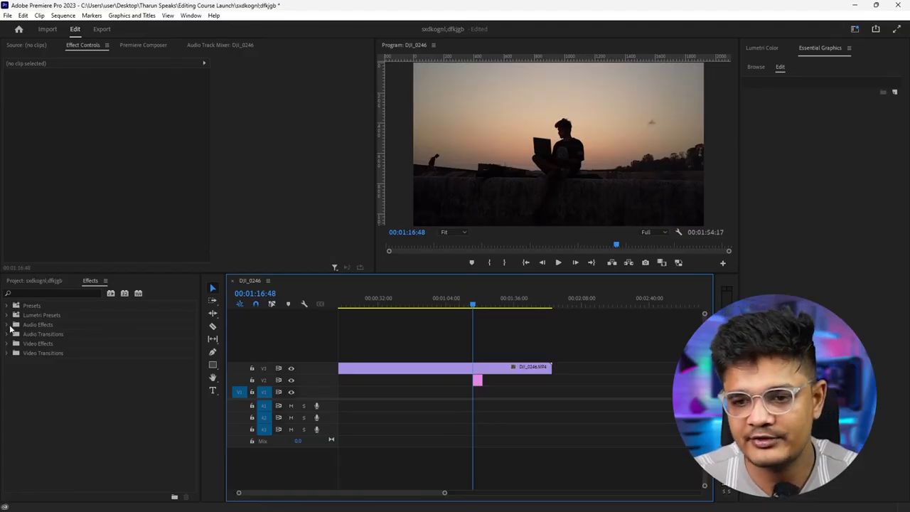
# Step: Place C9572.MP4 on tracks V1 and A1, and browse the Amplitude and Compression audio effects
pyautogui.click(11, 326)
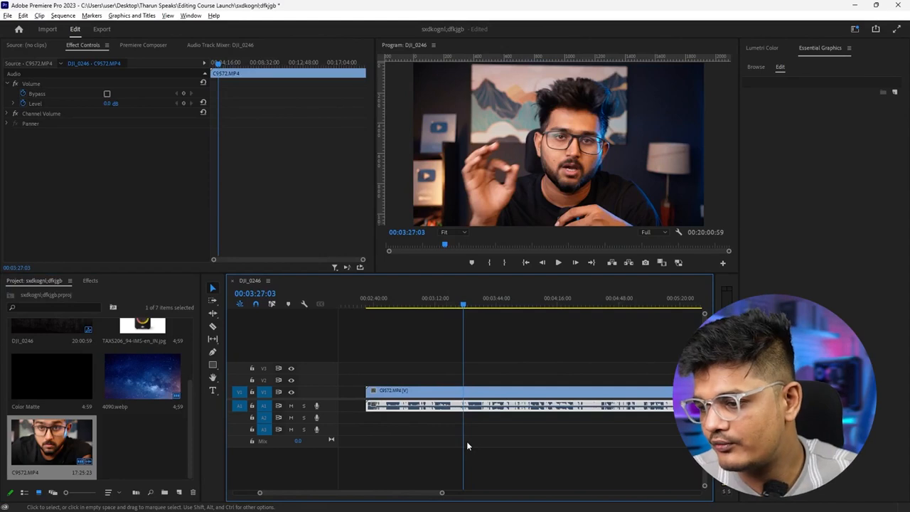
pyautogui.click(496, 430)
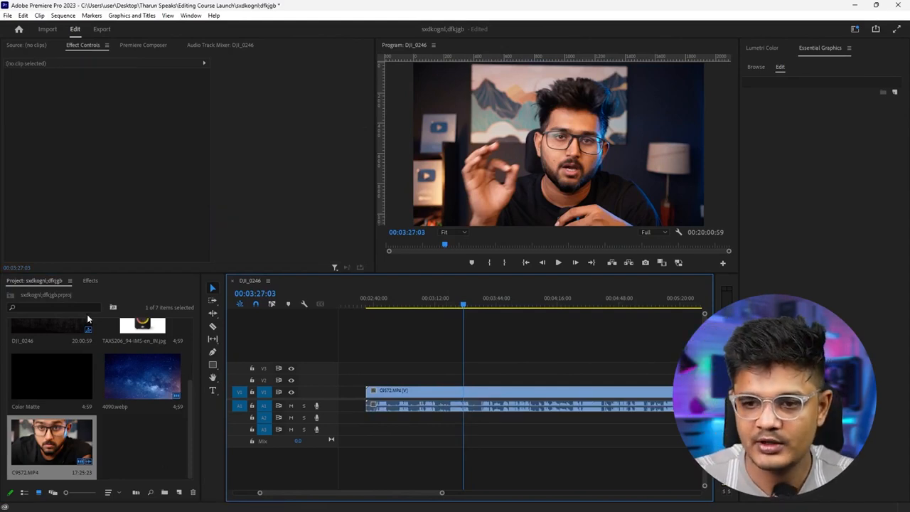
pyautogui.click(89, 281)
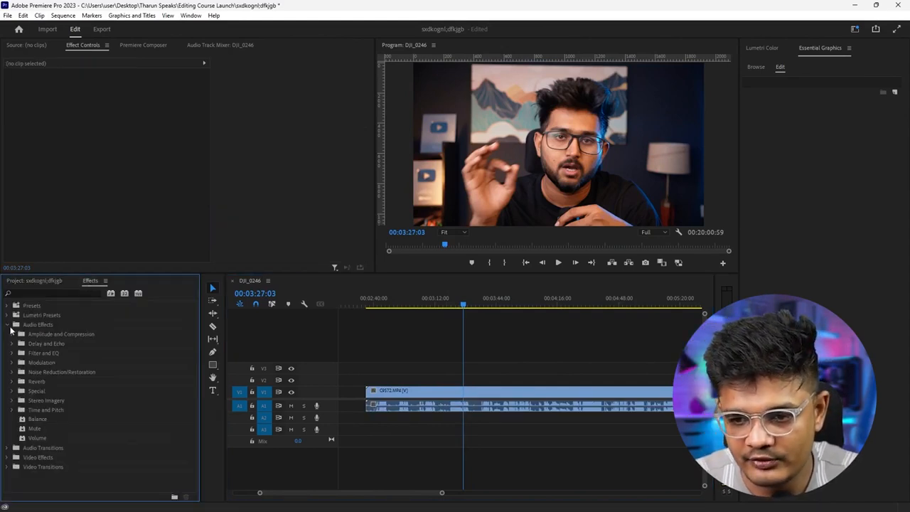
pyautogui.click(11, 334)
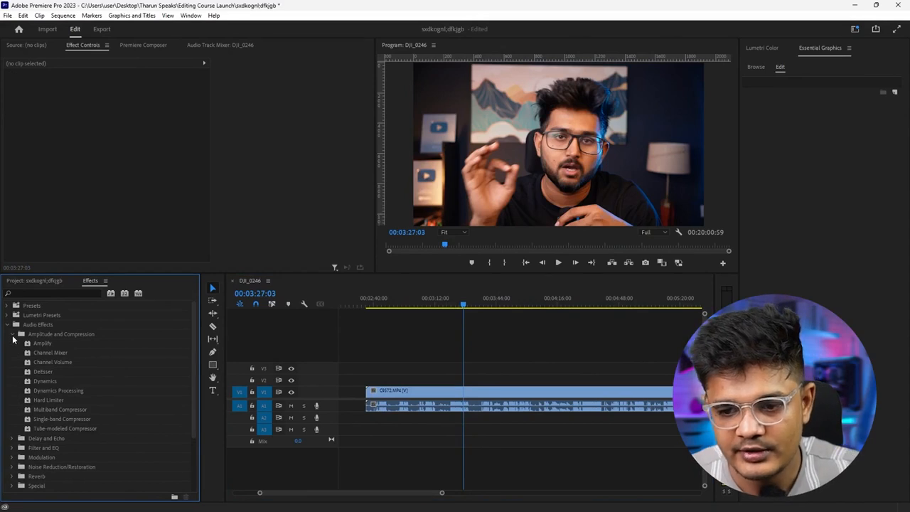
pyautogui.click(12, 337)
# Step: Search the effects for "low" and apply Lowpass to the audio of C9572.MP4 on track A1
pyautogui.click(45, 291)
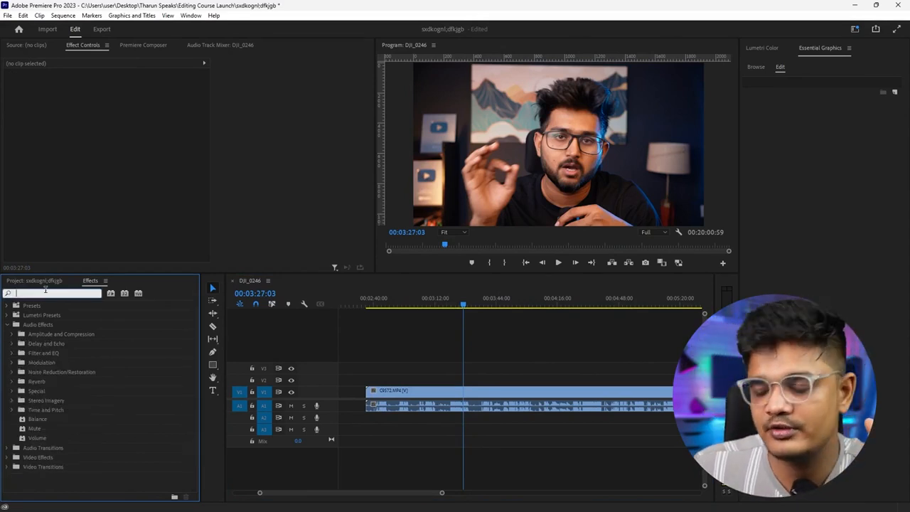
pyautogui.write('low')
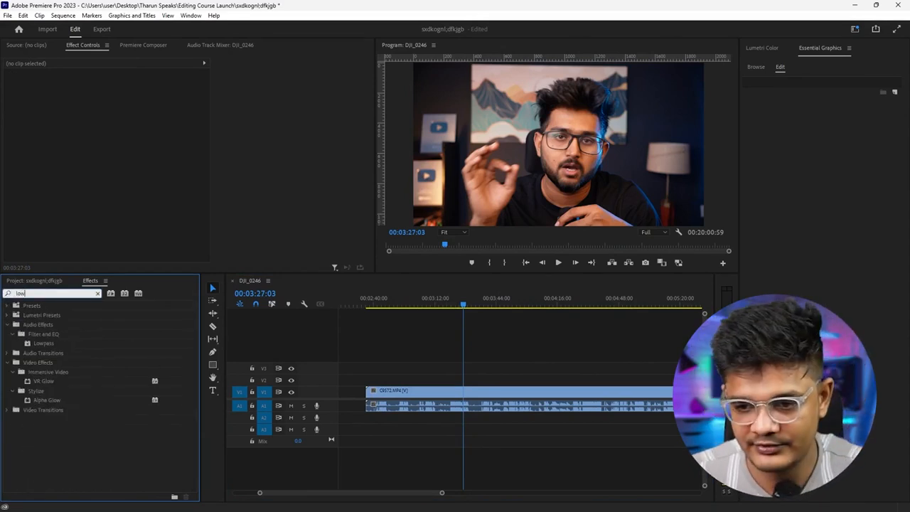
pyautogui.moveTo(50, 342); pyautogui.dragTo(387, 402)
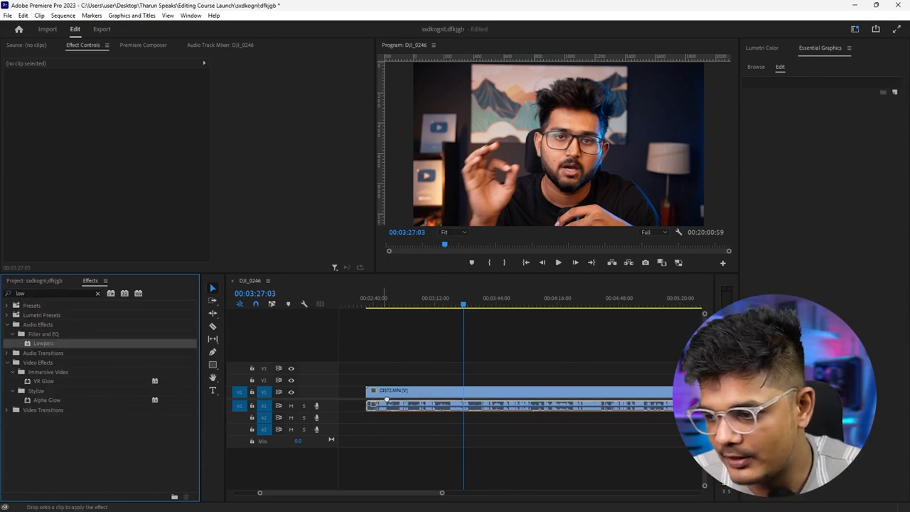
pyautogui.moveTo(461, 410); pyautogui.dragTo(462, 410)
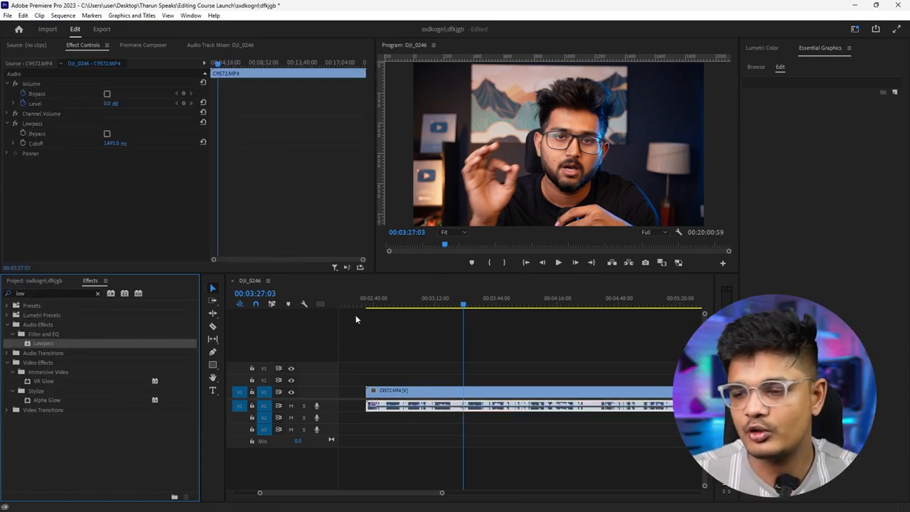
# Step: Switch off the Lowpass effect and play the original audio from shortly before 00:03:27:03
pyautogui.click(15, 123)
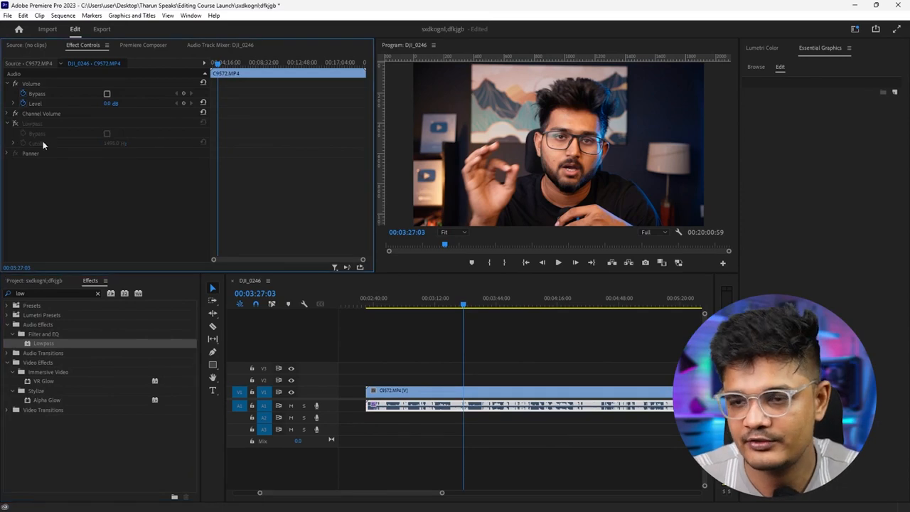
pyautogui.scroll(3, 476, 389)
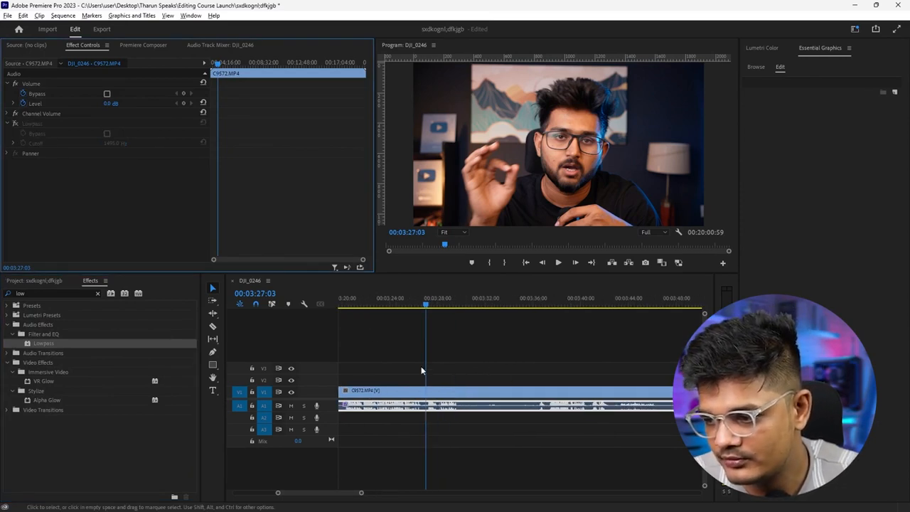
pyautogui.click(386, 303)
pyautogui.press('space')
pyautogui.scroll(1, 416, 366)
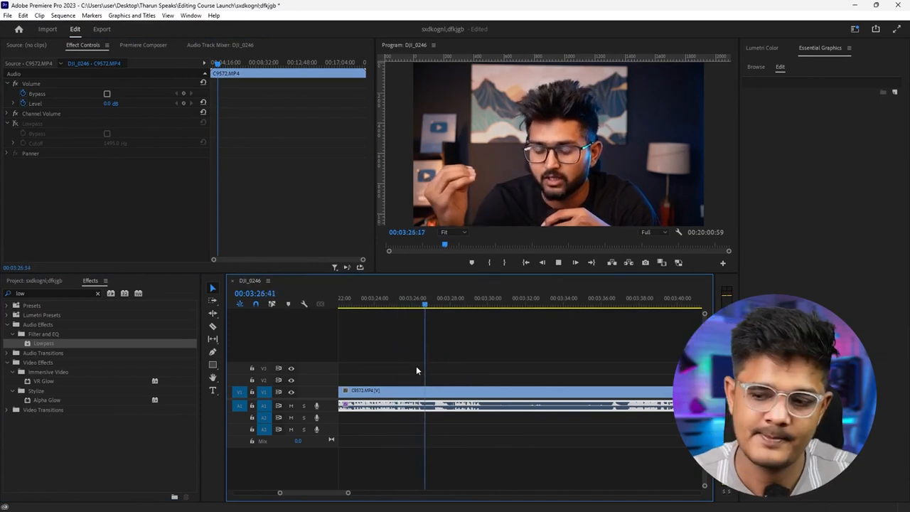
# Step: Split the audio clip on track A1 at 00:03:28:09 and 00:03:29:47 to isolate a short segment
pyautogui.click(449, 303)
pyautogui.moveTo(448, 303); pyautogui.dragTo(454, 303)
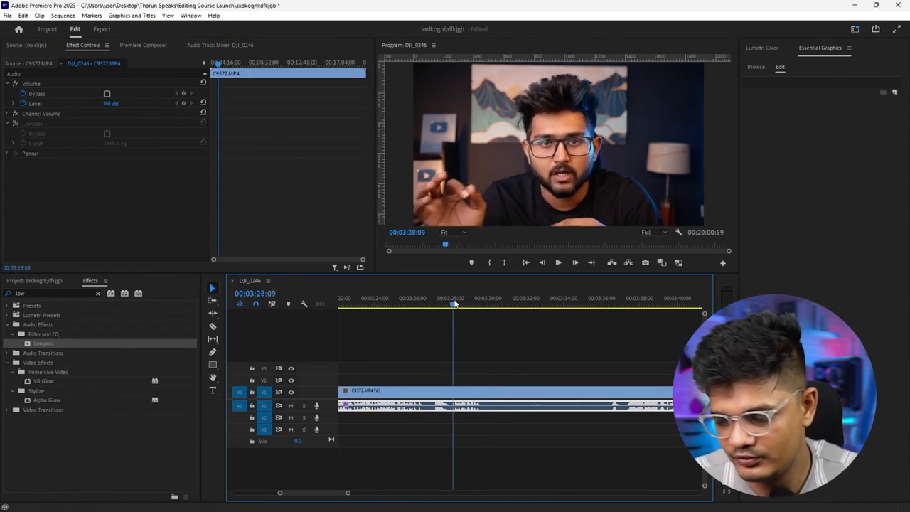
pyautogui.hotkey('ctrl', 'k')
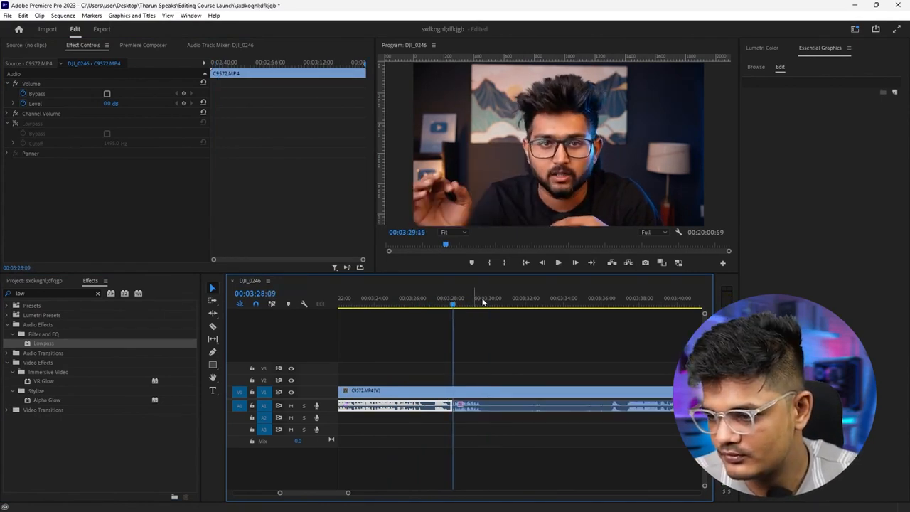
pyautogui.click(482, 304)
pyautogui.click(495, 406)
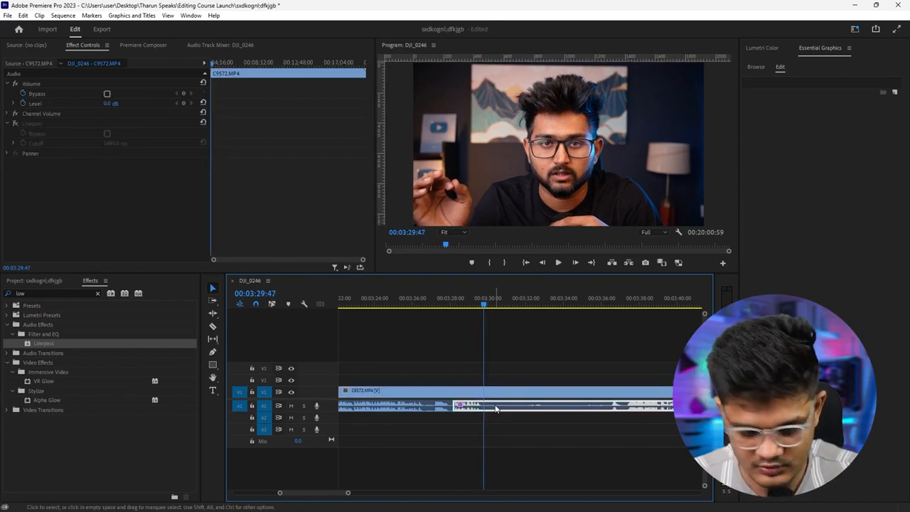
pyautogui.hotkey('ctrl', 'k')
# Step: Switch the Lowpass effect back on for the isolated audio segment and move the playhead ahead of it for playback
pyautogui.click(467, 304)
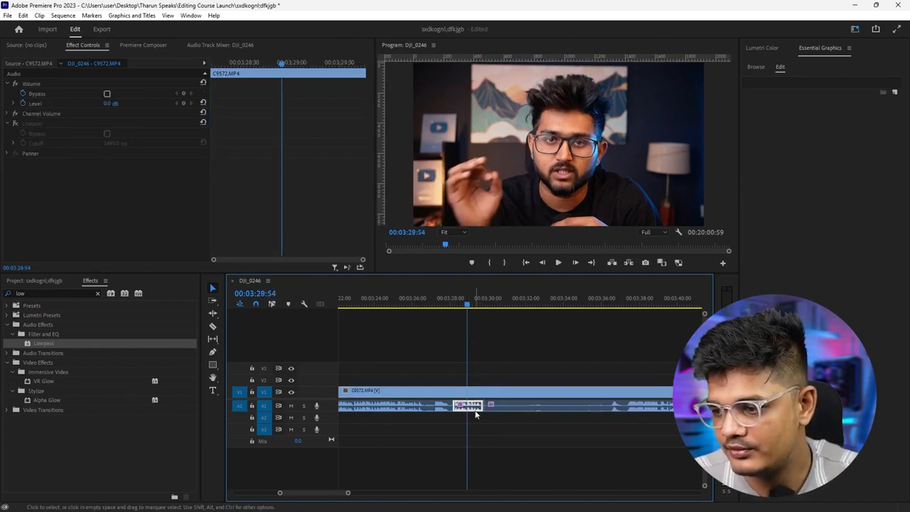
pyautogui.click(19, 125)
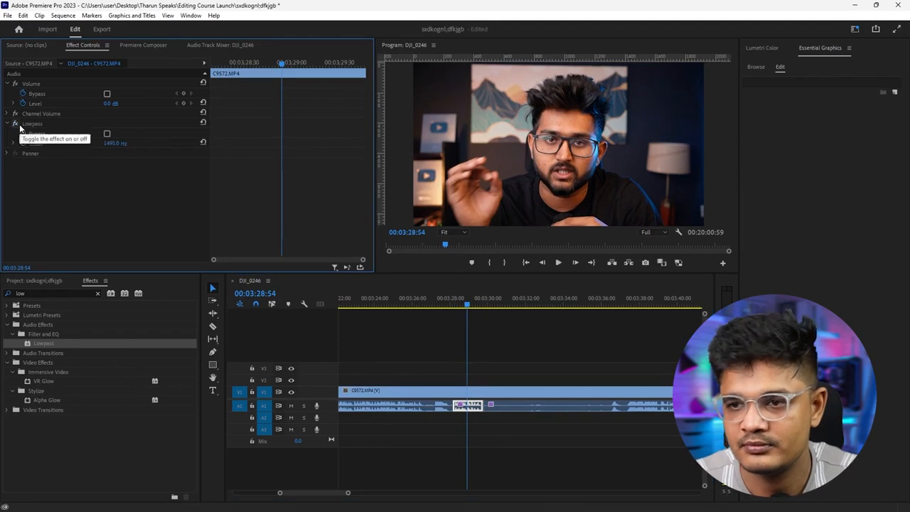
pyautogui.click(435, 304)
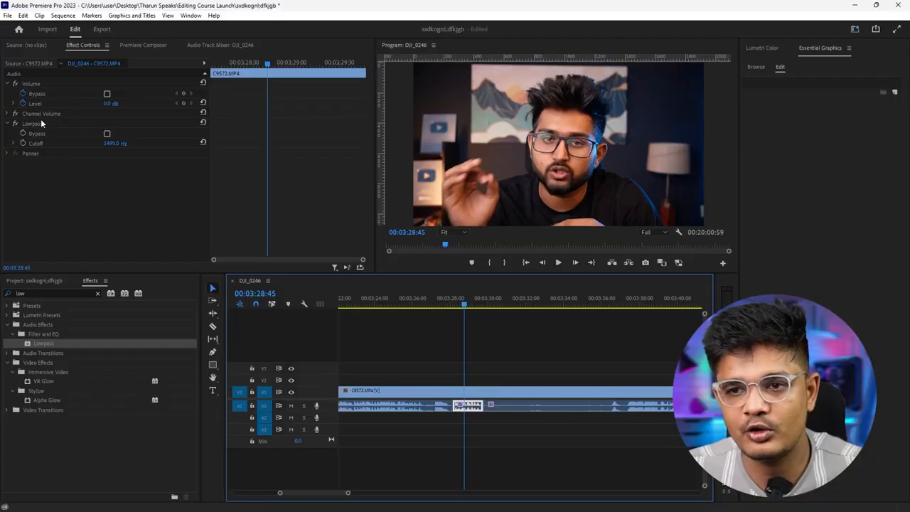
# Step: Set the Lowpass cutoff of the isolated audio segment to 366.5 Hz and play it back
pyautogui.moveTo(112, 144); pyautogui.dragTo(82, 143)
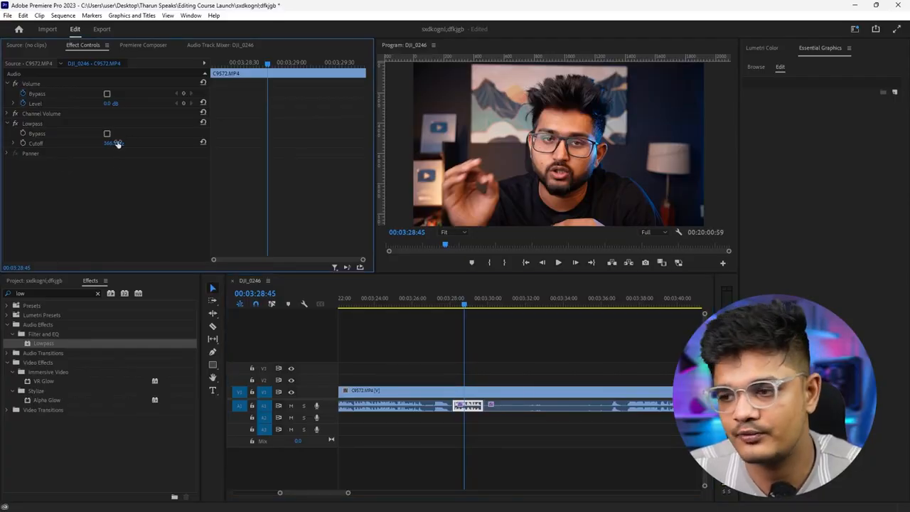
pyautogui.press('space')
pyautogui.press('space')
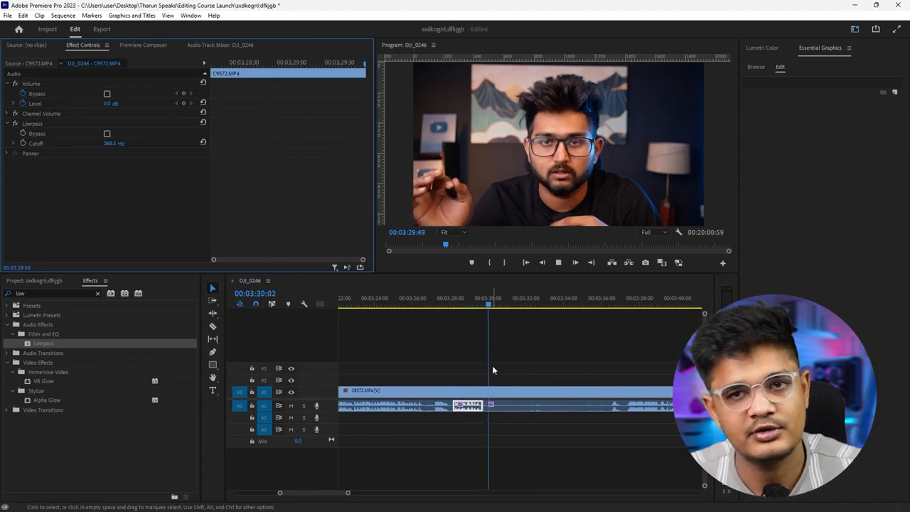